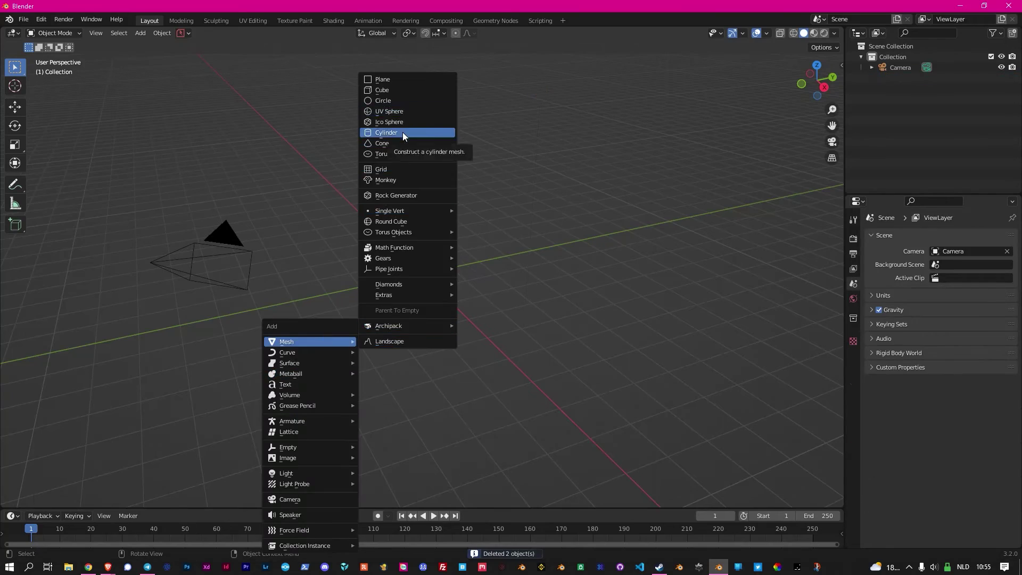
Add a cylinder and flare its top ring outward into a wide bowl rim.
{"action": "left_click", "coordinate": [407, 132]}
{"action": "key", "text": "Tab"}
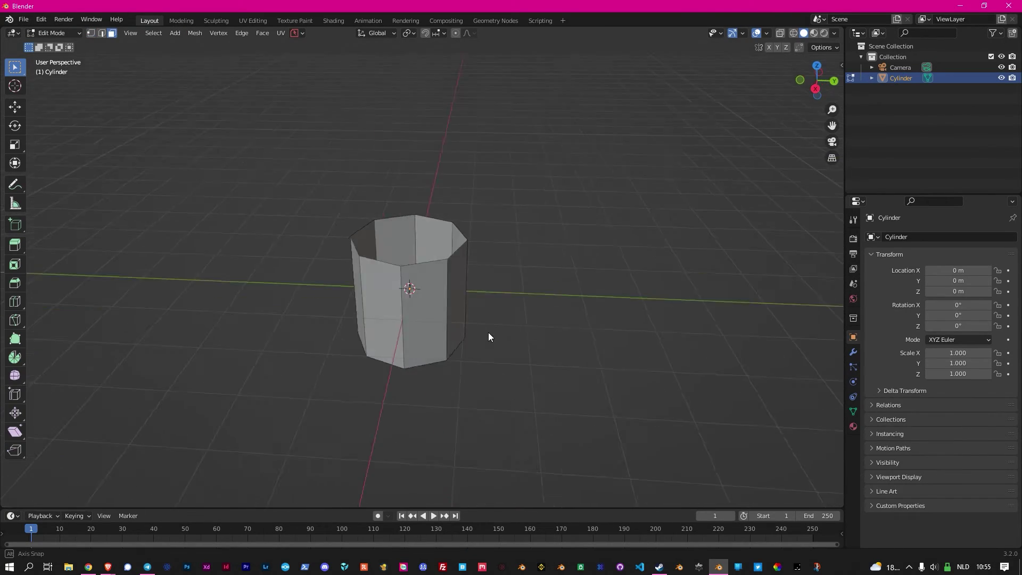
{"action": "key", "text": "s"}
{"action": "left_click", "coordinate": [753, 258]}
{"action": "key", "text": "KP_1"}
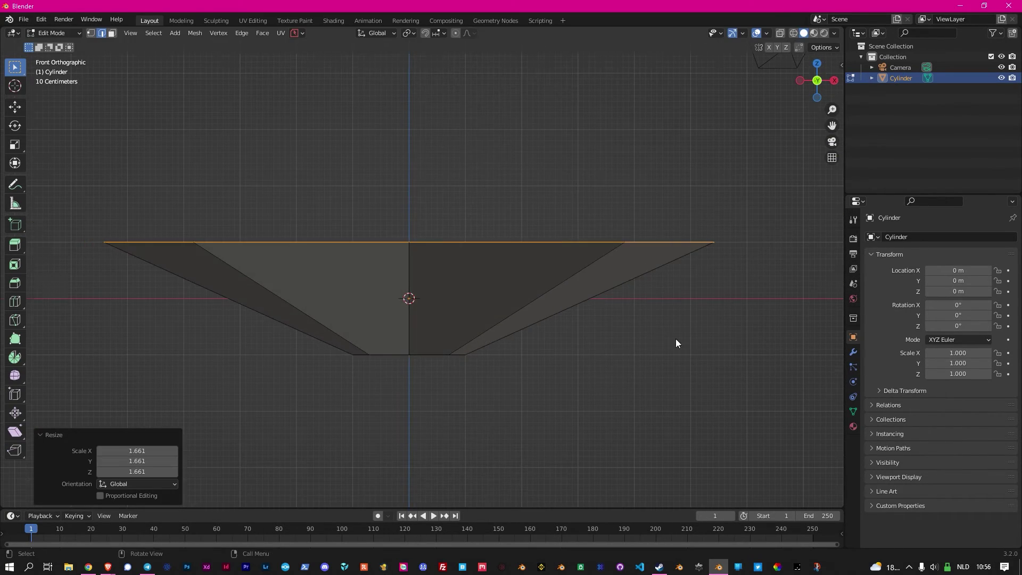
{"action": "key", "text": "Tab"}
{"action": "middle_click_drag", "start_coordinate": [676, 343], "coordinate": [483, 378]}
{"action": "middle_click_drag", "start_coordinate": [607, 341], "coordinate": [609, 350]}
{"action": "key", "text": "KP_1"}
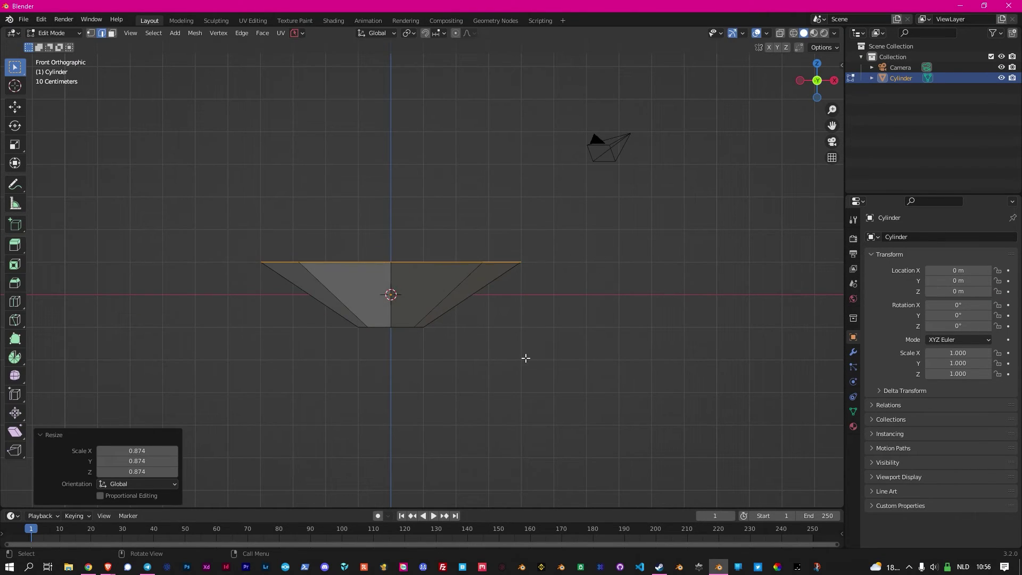
Rest the bowl on the floor and give it a 0.06 m Solidify modifier.
{"action": "scroll", "coordinate": [444, 342], "scroll_direction": "up", "scroll_amount": 4}
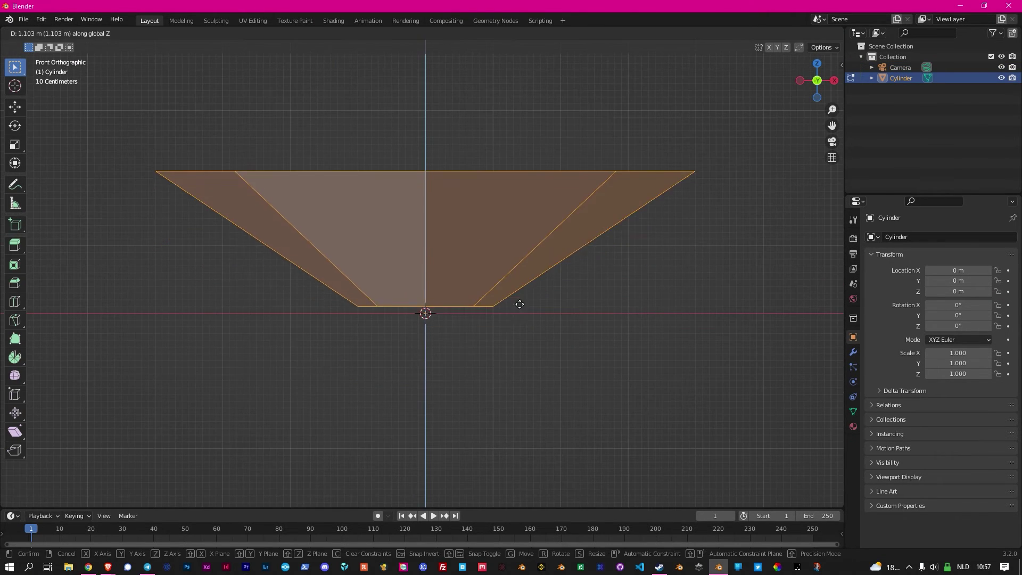
{"action": "key", "text": "Tab"}
{"action": "left_click", "coordinate": [854, 352]}
{"action": "left_click", "coordinate": [942, 237]}
{"action": "left_click", "coordinate": [805, 415]}
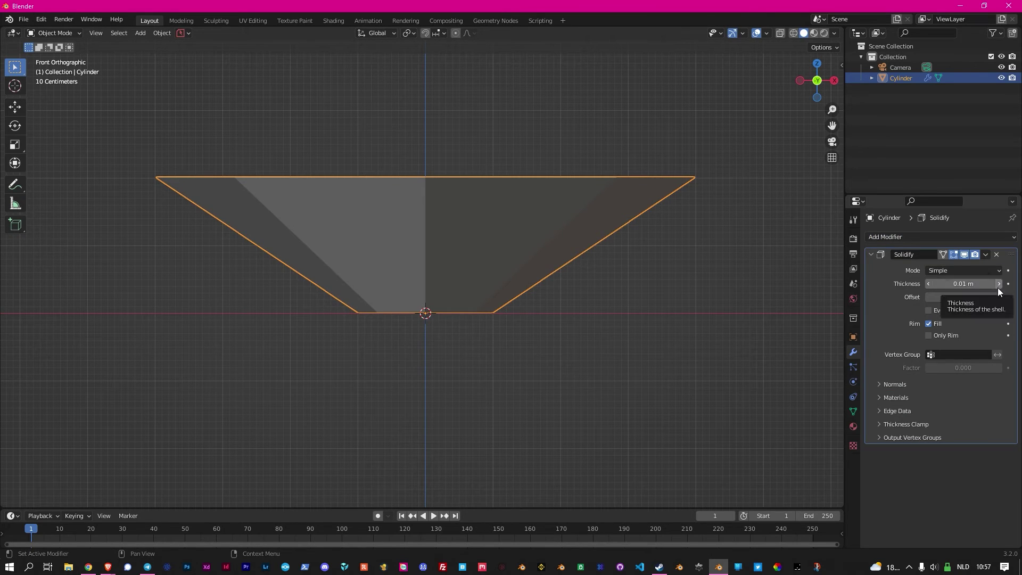
{"action": "scroll", "coordinate": [803, 317], "scroll_direction": "down", "scroll_amount": 4}
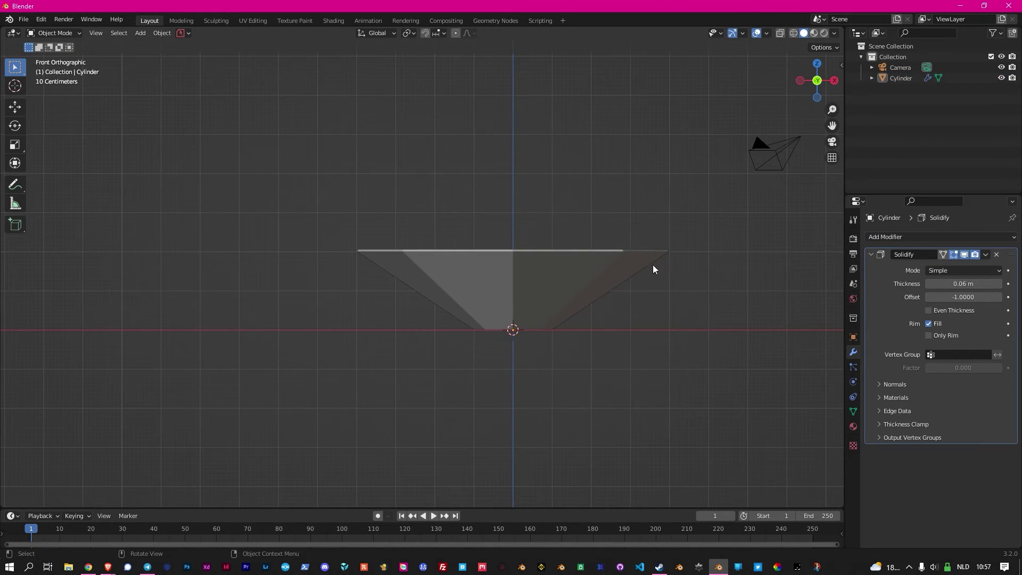
Move the bowl left along X and add a UV sphere for the apple.
{"action": "key", "text": "g"}
{"action": "key", "text": "x"}
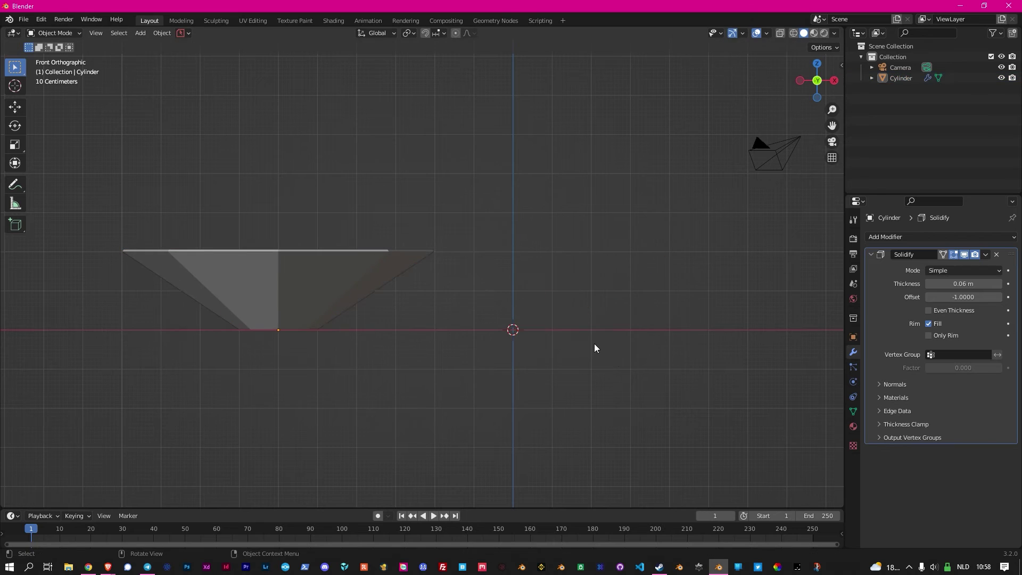
{"action": "key", "text": "shift+a"}
{"action": "left_click", "coordinate": [628, 307]}
Pull the sphere's top and bottom poles inward with proportional editing to form dimples.
{"action": "left_click", "coordinate": [745, 278]}
{"action": "middle_click_drag", "start_coordinate": [746, 277], "coordinate": [676, 401]}
{"action": "key", "text": "Tab"}
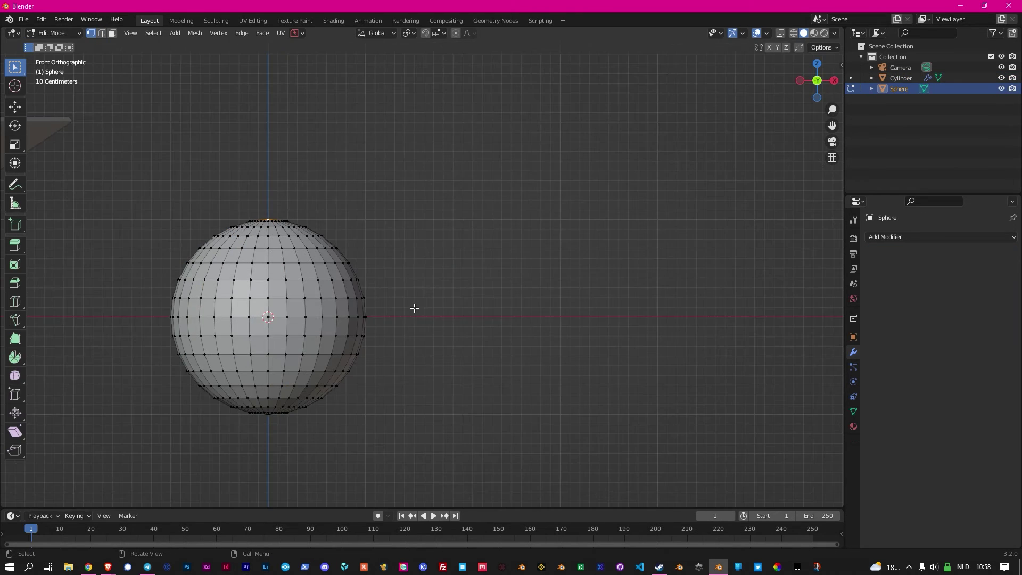
{"action": "left_click", "coordinate": [393, 203]}
{"action": "key", "text": "g"}
{"action": "key", "text": "z"}
{"action": "mouse_move", "coordinate": [415, 309]}
{"action": "middle_mouse_down"}
{"action": "mouse_move", "coordinate": [392, 203]}
{"action": "mouse_move", "coordinate": [541, 244]}
{"action": "middle_mouse_up"}
{"action": "left_click", "coordinate": [421, 201]}
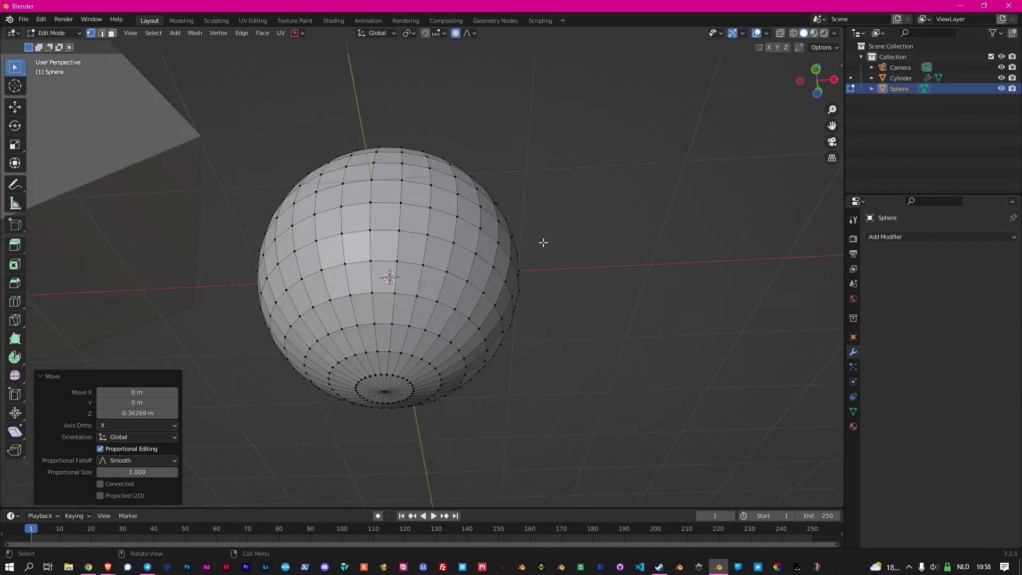
{"action": "key", "text": "g"}
{"action": "left_click", "coordinate": [500, 359]}
Switch proportional falloff to Sharp and deepen the top and bottom dimples.
{"action": "middle_click_drag", "start_coordinate": [499, 359], "coordinate": [586, 424]}
{"action": "key", "text": "Tab"}
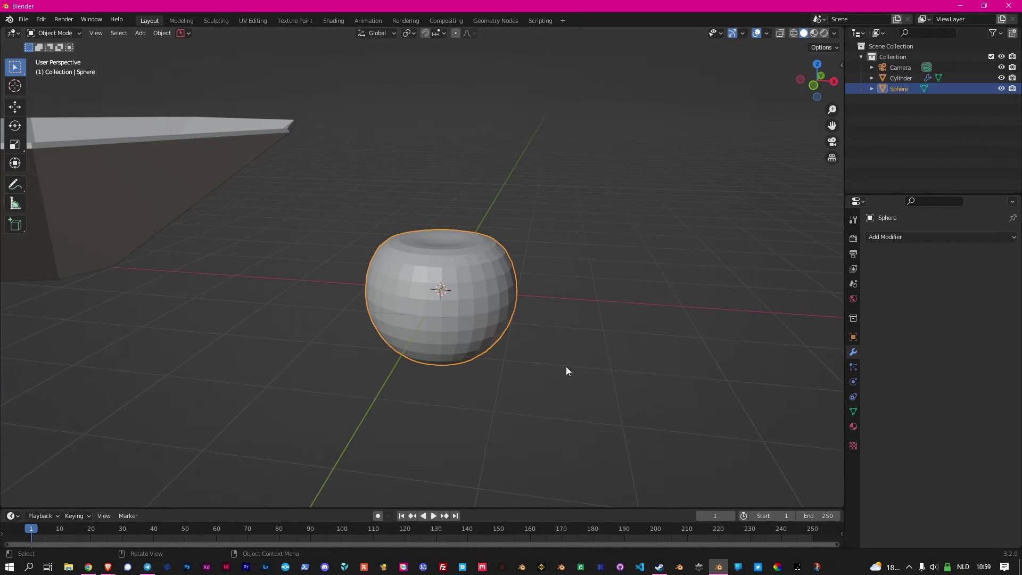
{"action": "middle_click_drag", "start_coordinate": [567, 366], "coordinate": [541, 376]}
{"action": "key", "text": "Tab"}
{"action": "left_click", "coordinate": [468, 33]}
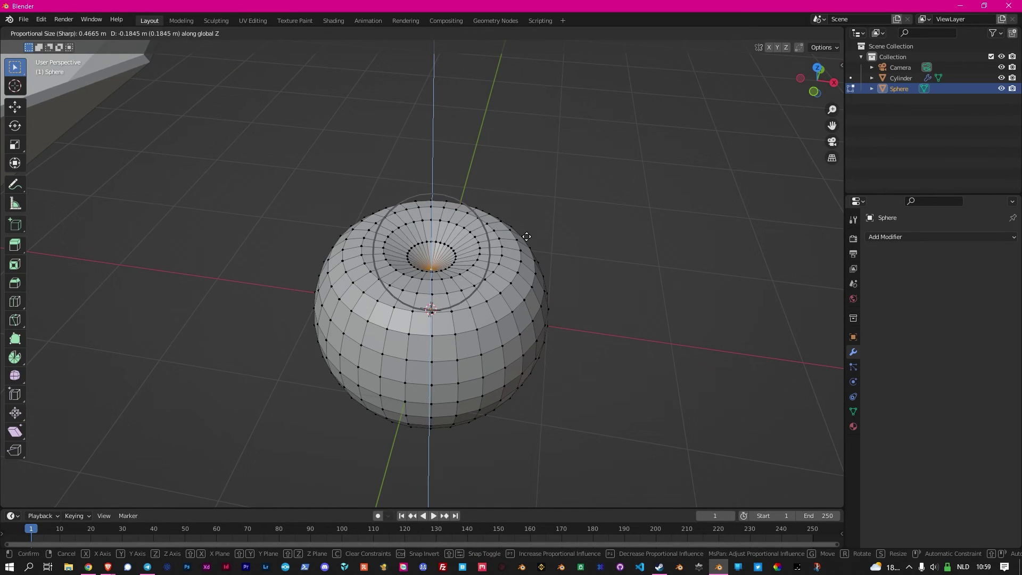
{"action": "left_click", "coordinate": [526, 233]}
{"action": "key", "text": "Tab"}
{"action": "scroll", "coordinate": [590, 303], "scroll_direction": "down", "scroll_amount": 3}
{"action": "middle_click_drag", "start_coordinate": [590, 302], "coordinate": [669, 222]}
{"action": "key", "text": "Tab"}
{"action": "scroll", "coordinate": [431, 247], "scroll_direction": "up", "scroll_amount": 5}
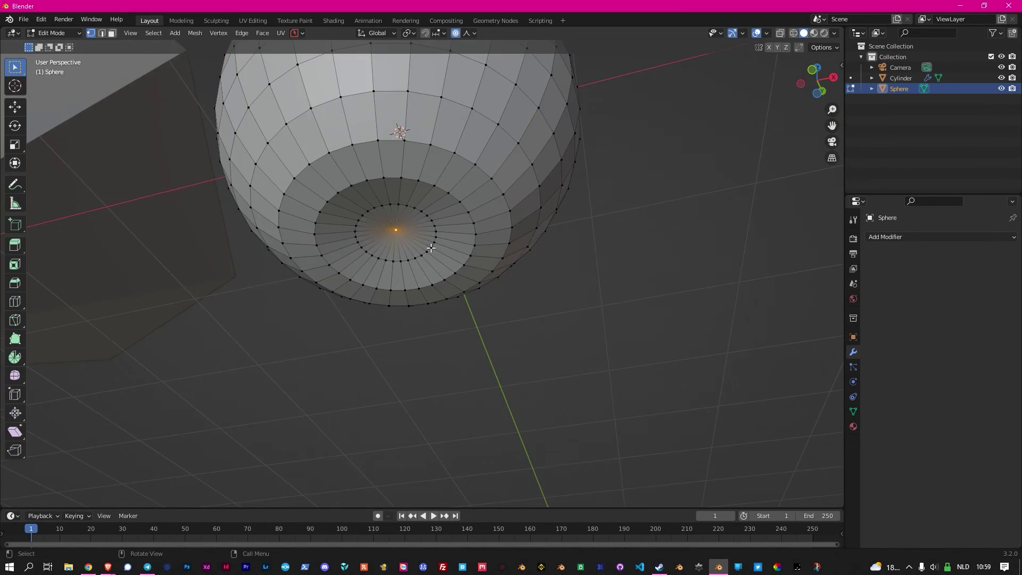
{"action": "left_click", "coordinate": [422, 242]}
Orbit around the finished apple to check its dimples, then exit Edit Mode.
{"action": "scroll", "coordinate": [552, 309], "scroll_direction": "down", "scroll_amount": 4}
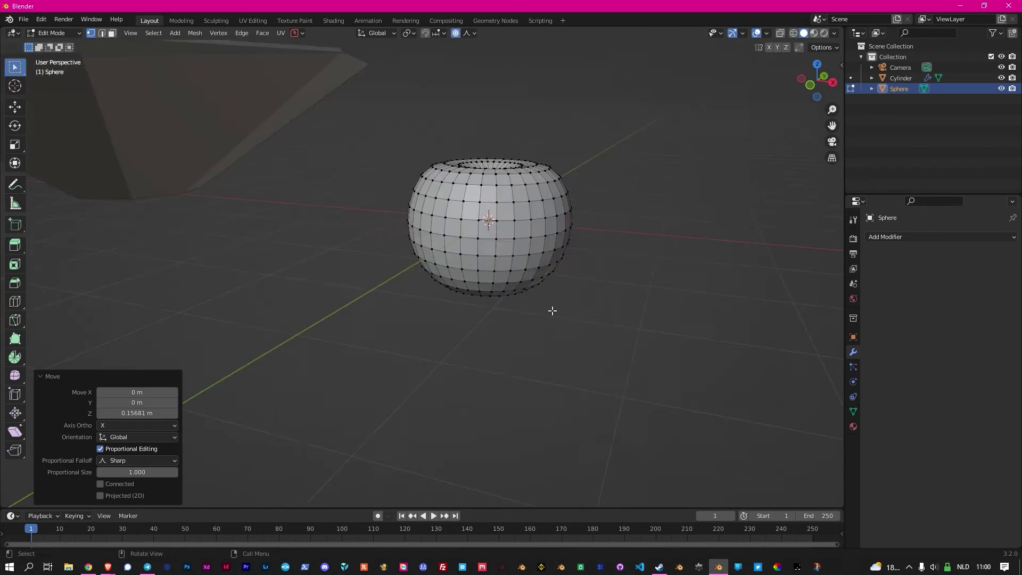
{"action": "middle_click_drag", "start_coordinate": [552, 309], "coordinate": [575, 322]}
{"action": "scroll", "coordinate": [575, 322], "scroll_direction": "up", "scroll_amount": 4}
{"action": "middle_click_drag", "start_coordinate": [541, 279], "coordinate": [548, 319]}
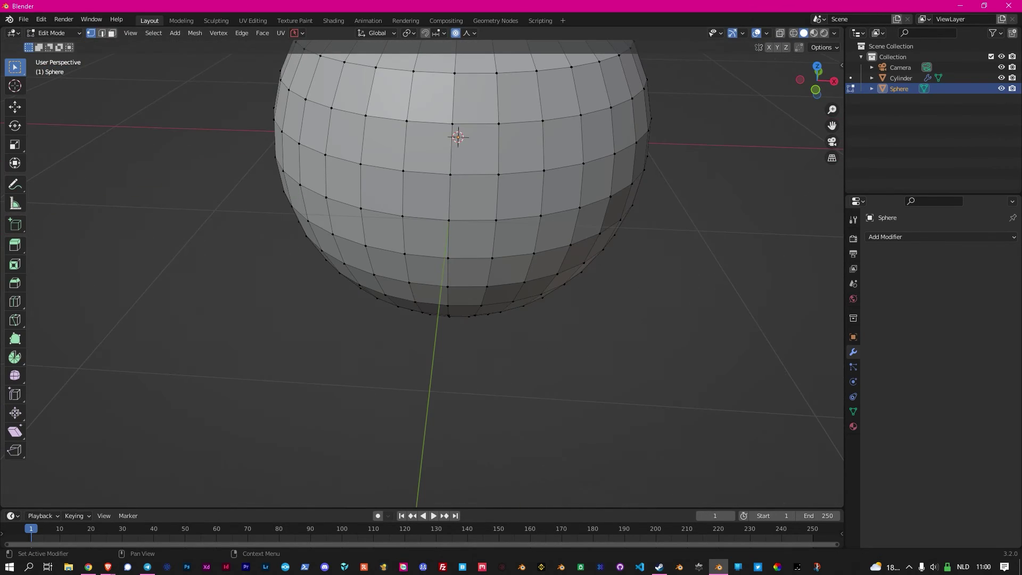
{"action": "scroll", "coordinate": [636, 327], "scroll_direction": "down", "scroll_amount": 4}
{"action": "mouse_move", "coordinate": [637, 327]}
{"action": "middle_mouse_down"}
{"action": "mouse_move", "coordinate": [636, 341]}
{"action": "mouse_move", "coordinate": [581, 368]}
{"action": "mouse_move", "coordinate": [581, 330]}
{"action": "middle_mouse_up"}
{"action": "scroll", "coordinate": [636, 341], "scroll_direction": "down", "scroll_amount": 2}
{"action": "key", "text": "Tab"}
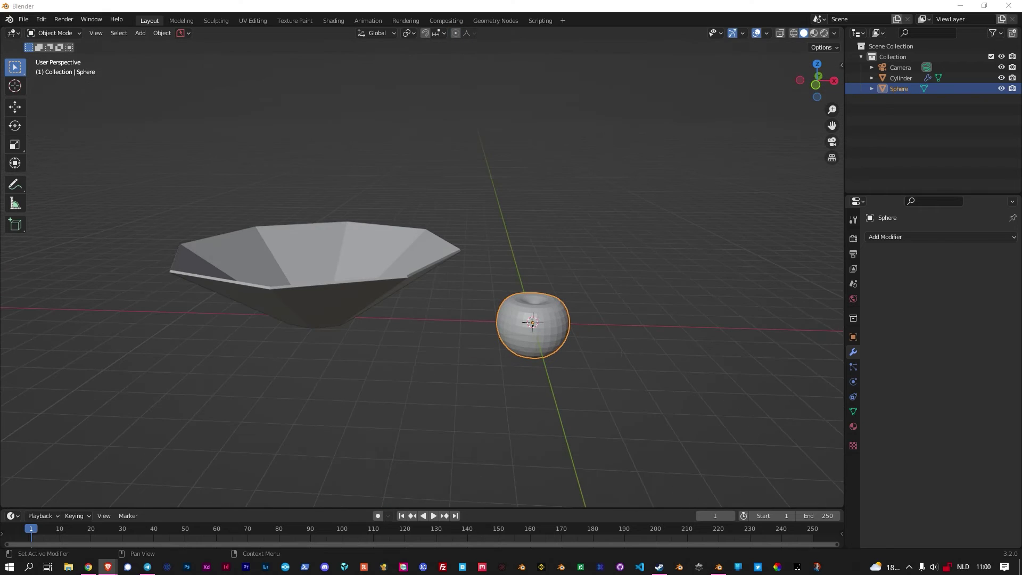
Add a new cylinder for the stem and extrude an upper section.
{"action": "middle_click_drag", "start_coordinate": [664, 210], "coordinate": [633, 213]}
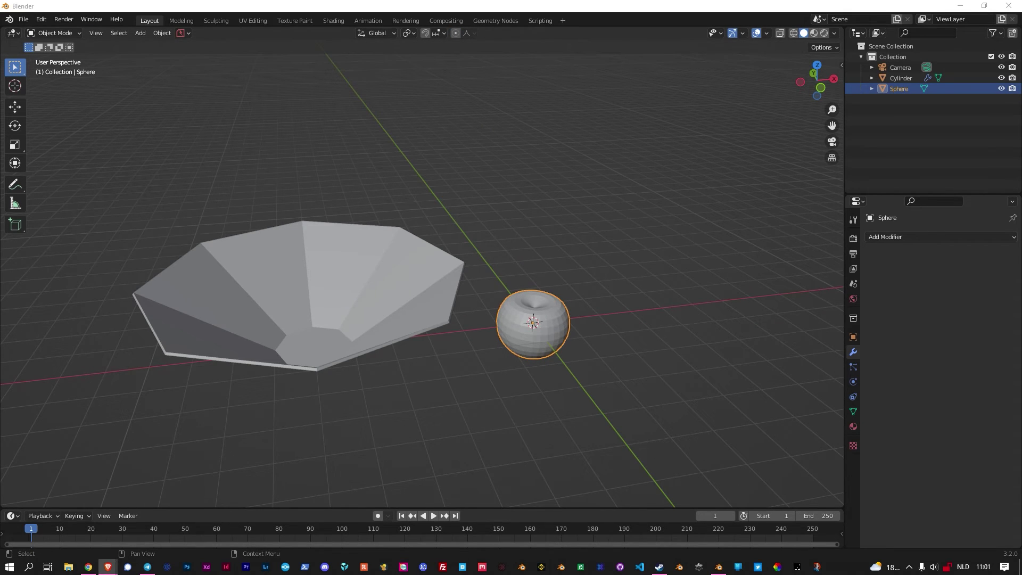
{"action": "left_click", "coordinate": [690, 345]}
{"action": "middle_click_drag", "start_coordinate": [640, 241], "coordinate": [767, 331]}
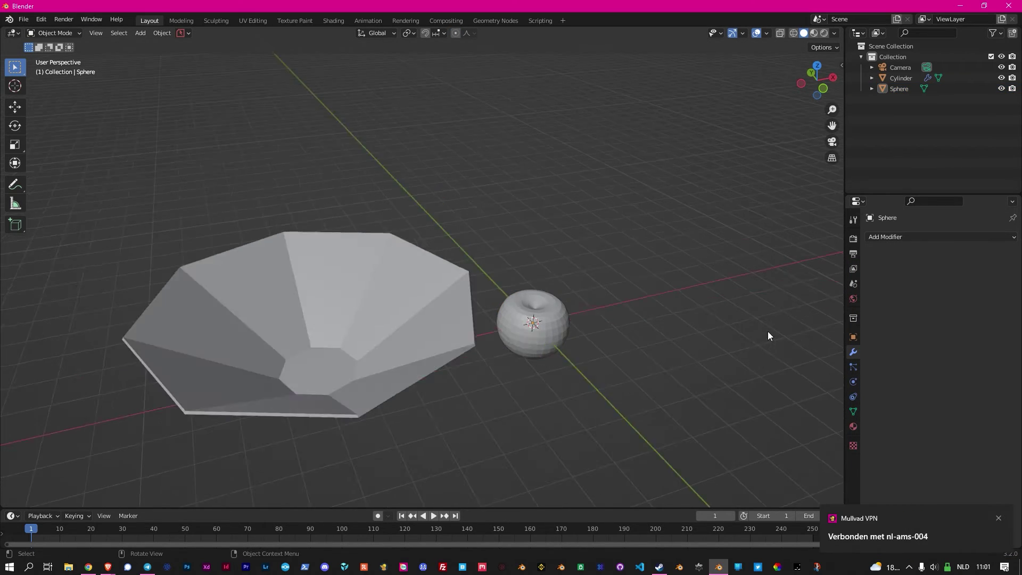
{"action": "scroll", "coordinate": [399, 341], "scroll_direction": "up", "scroll_amount": 3}
{"action": "key", "text": "shift+a"}
{"action": "left_click", "coordinate": [512, 132]}
{"action": "key", "text": "Tab"}
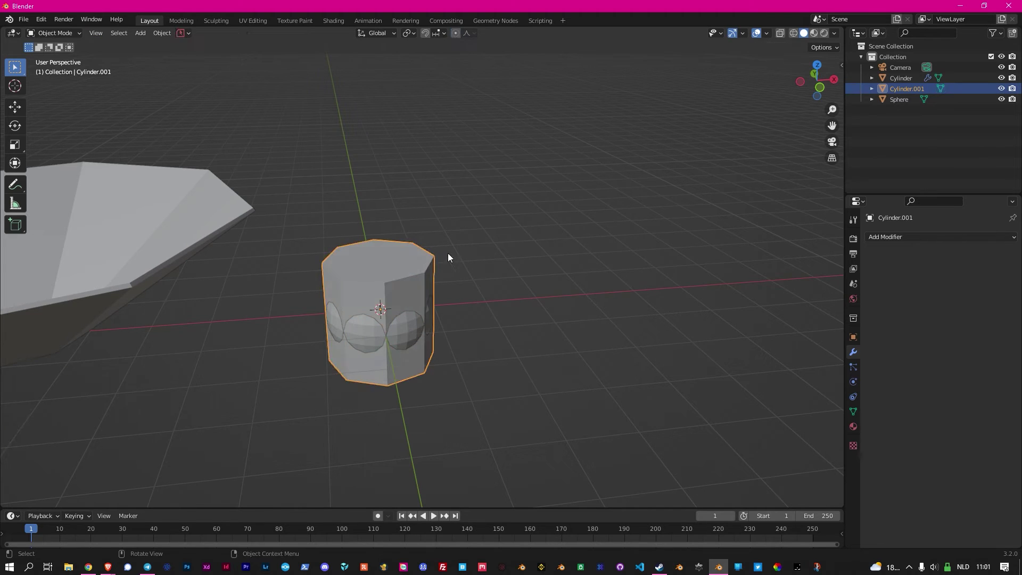
{"action": "left_click", "coordinate": [474, 178]}
{"action": "middle_click_drag", "start_coordinate": [429, 114], "coordinate": [543, 309]}
Resize and bend the top section, then shrink the column into a tiny stem.
{"action": "key", "text": "s"}
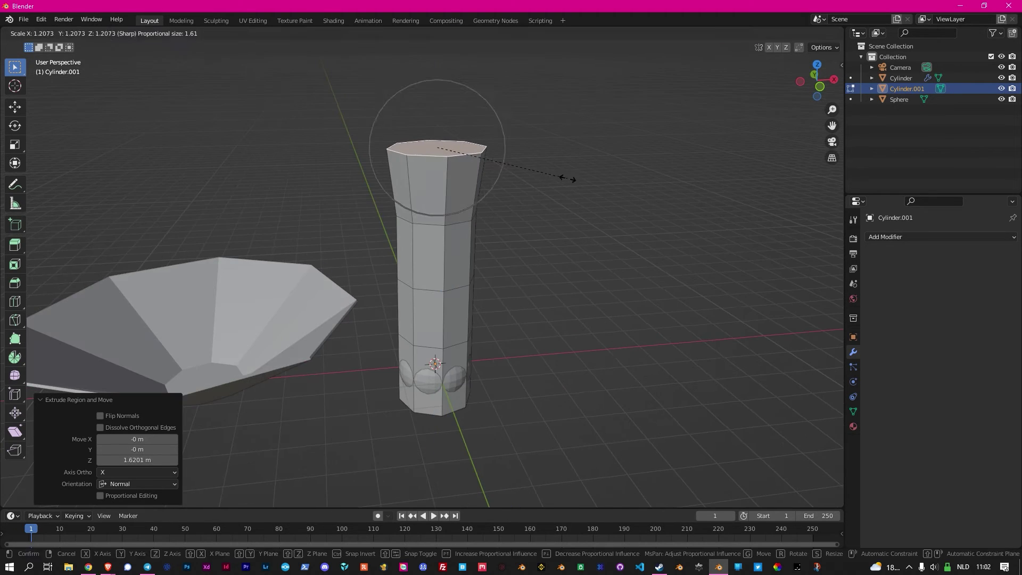
{"action": "left_click", "coordinate": [511, 219]}
{"action": "left_click", "coordinate": [500, 216]}
{"action": "left_click", "coordinate": [449, 305]}
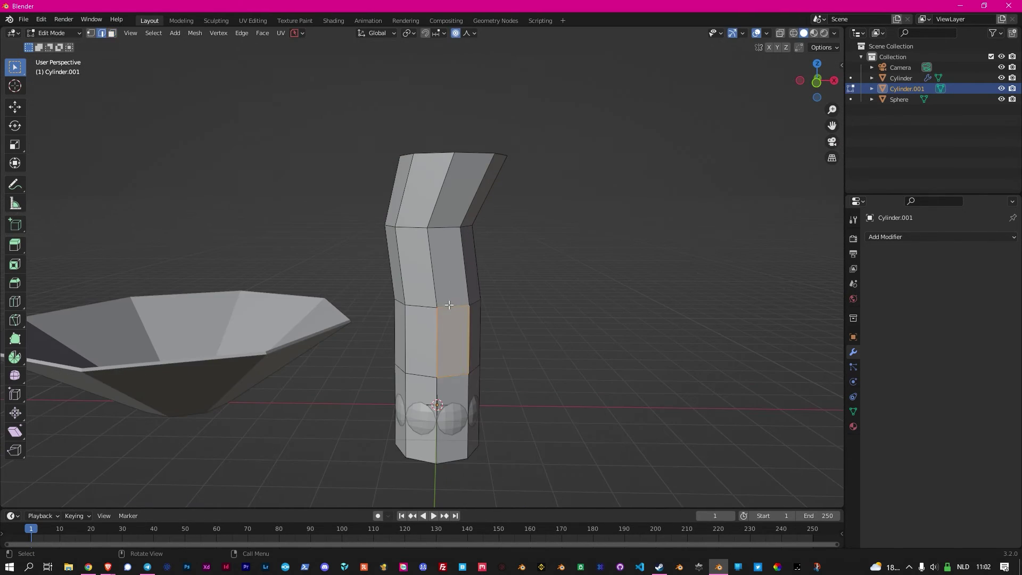
{"action": "key", "text": "s"}
{"action": "left_click", "coordinate": [540, 317]}
{"action": "key", "text": "s"}
{"action": "left_click", "coordinate": [532, 358]}
{"action": "scroll", "coordinate": [559, 331], "scroll_direction": "down", "scroll_amount": 5}
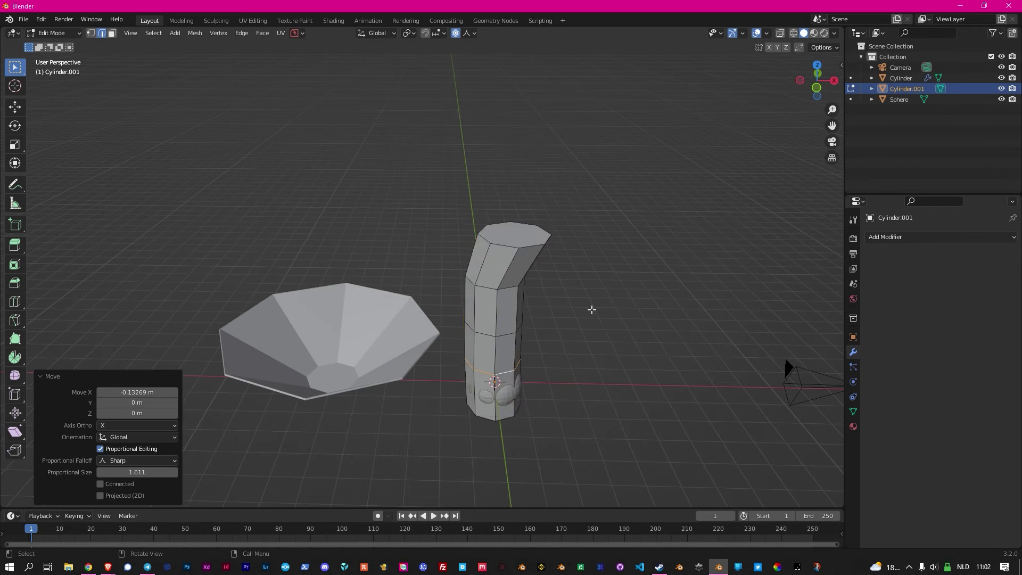
{"action": "key", "text": "KP_Decimal"}
{"action": "key", "text": "KP_1"}
Resize the stem and move it down into the apple's top dimple.
{"action": "key", "text": "s"}
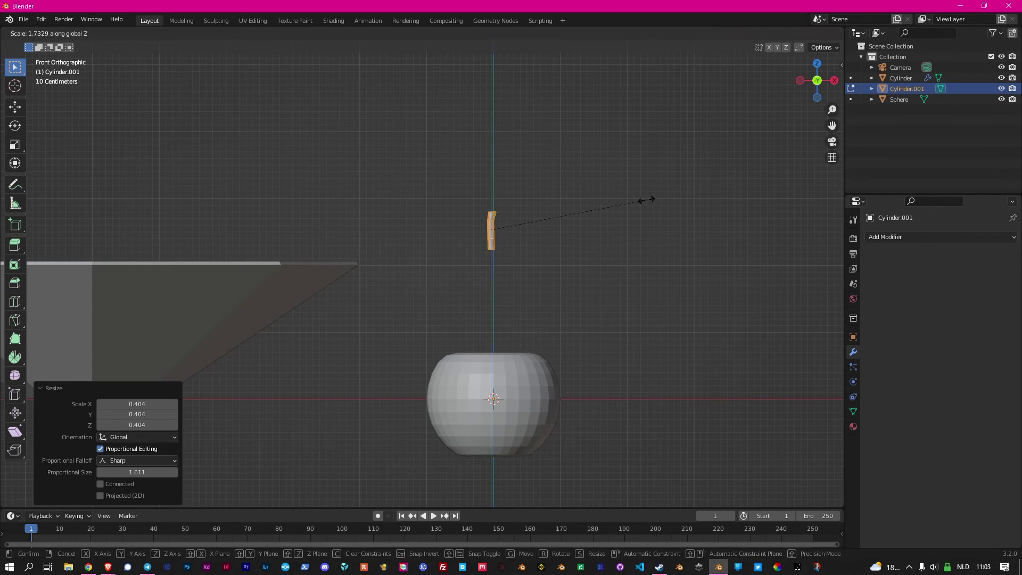
{"action": "middle_click_drag", "start_coordinate": [542, 381], "coordinate": [627, 319]}
{"action": "key", "text": "s"}
{"action": "left_click", "coordinate": [641, 371]}
{"action": "scroll", "coordinate": [641, 372], "scroll_direction": "down", "scroll_amount": 5}
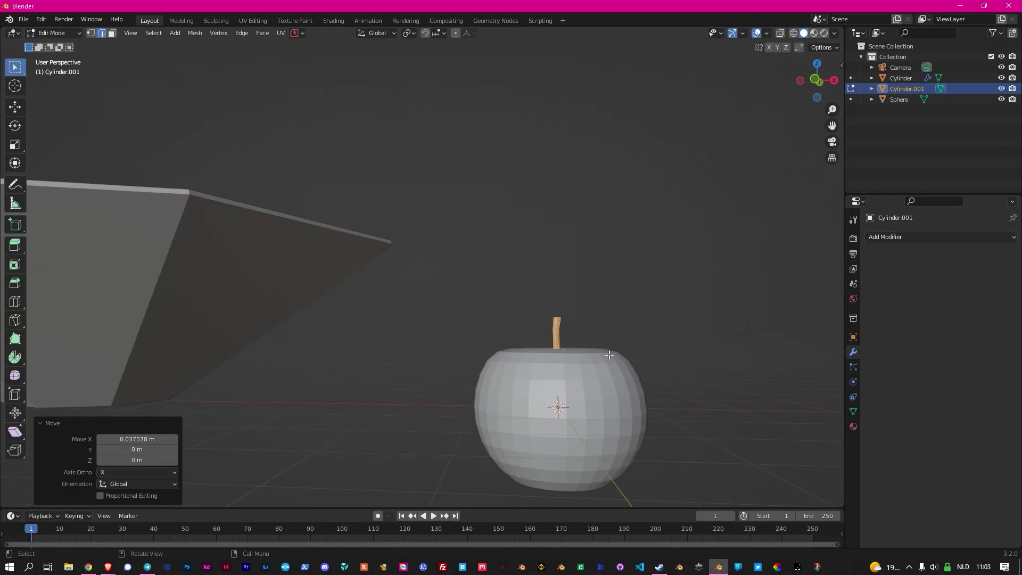
{"action": "middle_click_drag", "start_coordinate": [641, 372], "coordinate": [641, 417]}
{"action": "key", "text": "KP_Decimal"}
{"action": "key", "text": "g"}
{"action": "scroll", "coordinate": [518, 373], "scroll_direction": "down", "scroll_amount": 4}
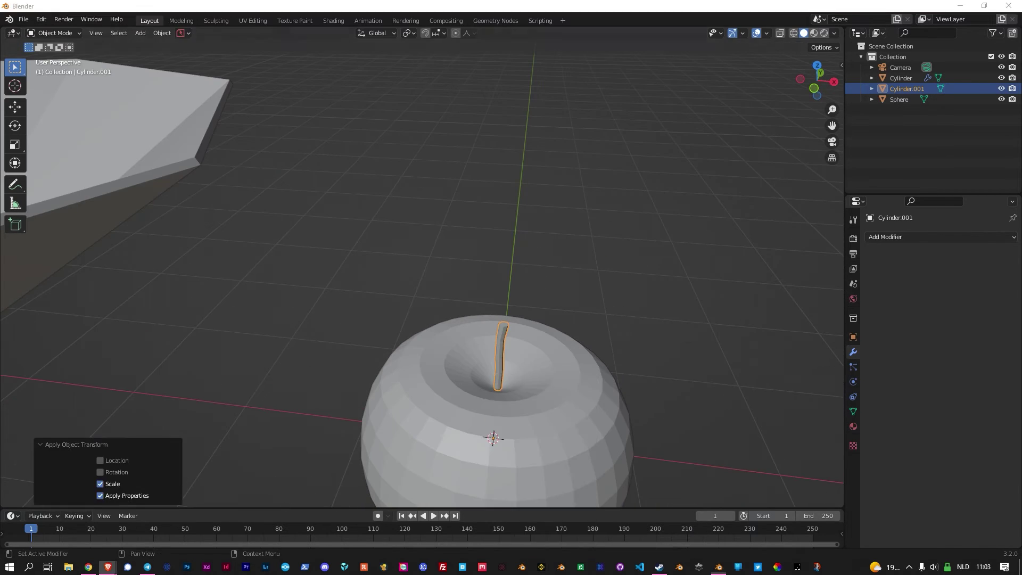
{"action": "scroll", "coordinate": [491, 433], "scroll_direction": "up", "scroll_amount": 4}
Tilt the stem's top loop for a slight bend and leave Edit Mode.
{"action": "left_click", "coordinate": [447, 347], "text": "alt"}
{"action": "key", "text": "KP_1"}
{"action": "key", "text": "r"}
{"action": "left_click", "coordinate": [492, 360]}
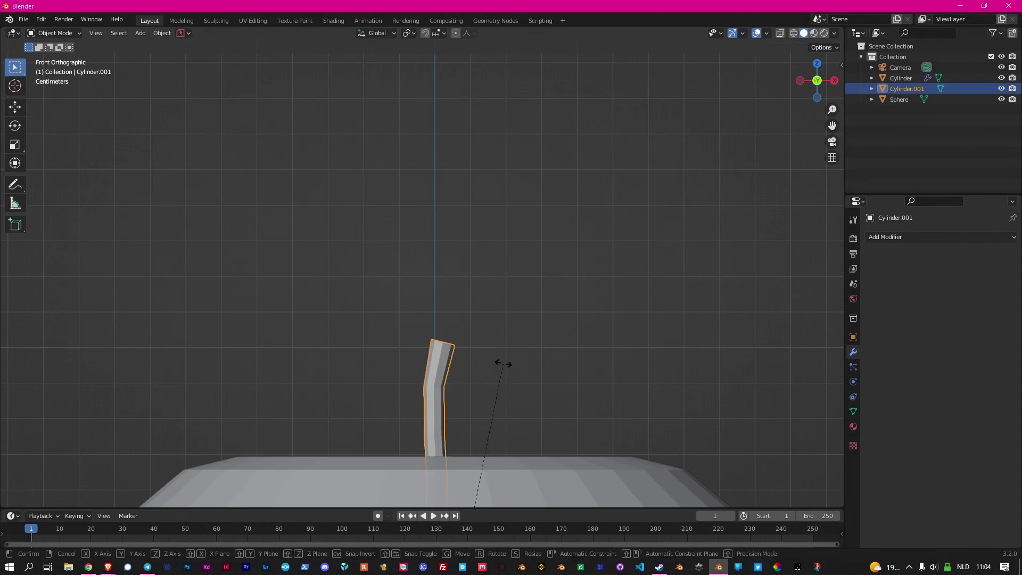
{"action": "key", "text": "Tab"}
Smooth the apple with a Subdivision Surface modifier.
{"action": "left_click", "coordinate": [647, 362]}
{"action": "left_click", "coordinate": [940, 237]}
{"action": "left_click", "coordinate": [745, 427]}
Save the scene as fruit.blend in the fruit folder.
{"action": "left_click", "coordinate": [23, 19]}
{"action": "left_click", "coordinate": [39, 100]}
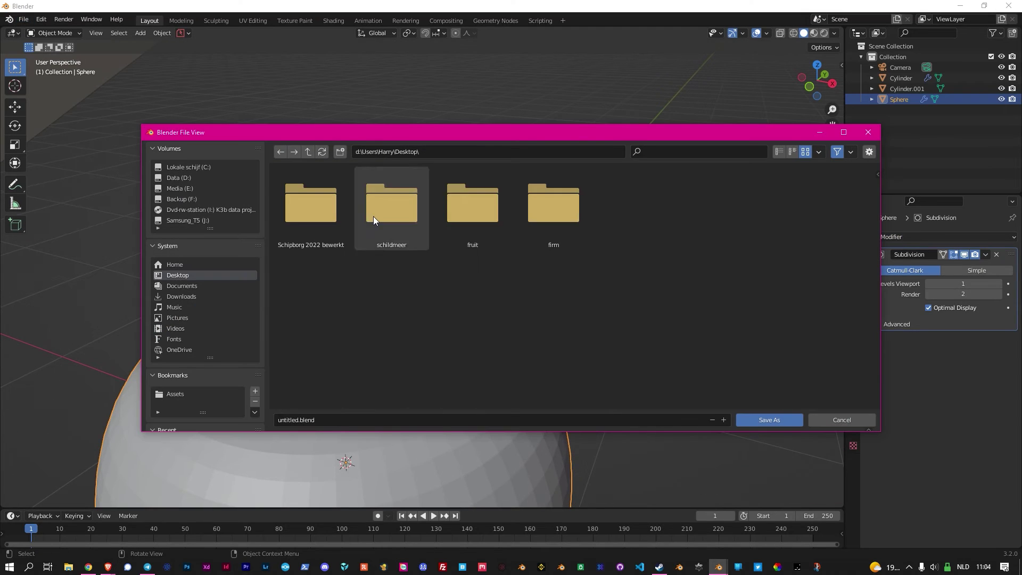
{"action": "double_click", "coordinate": [393, 205]}
{"action": "type", "text": "fruit"}
{"action": "key", "text": "Return"}
{"action": "left_click", "coordinate": [418, 319]}
Give the stem Subdivision Surface and slide an edge loop in isolated view.
{"action": "left_click", "coordinate": [884, 237]}
{"action": "left_click", "coordinate": [798, 421]}
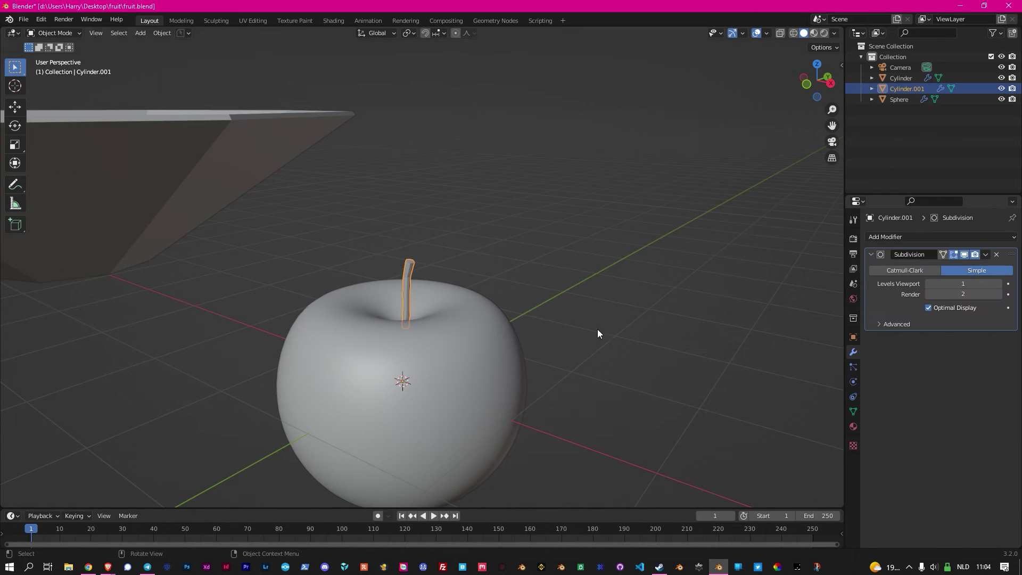
{"action": "key", "text": "KP_Divide"}
{"action": "key", "text": "Tab"}
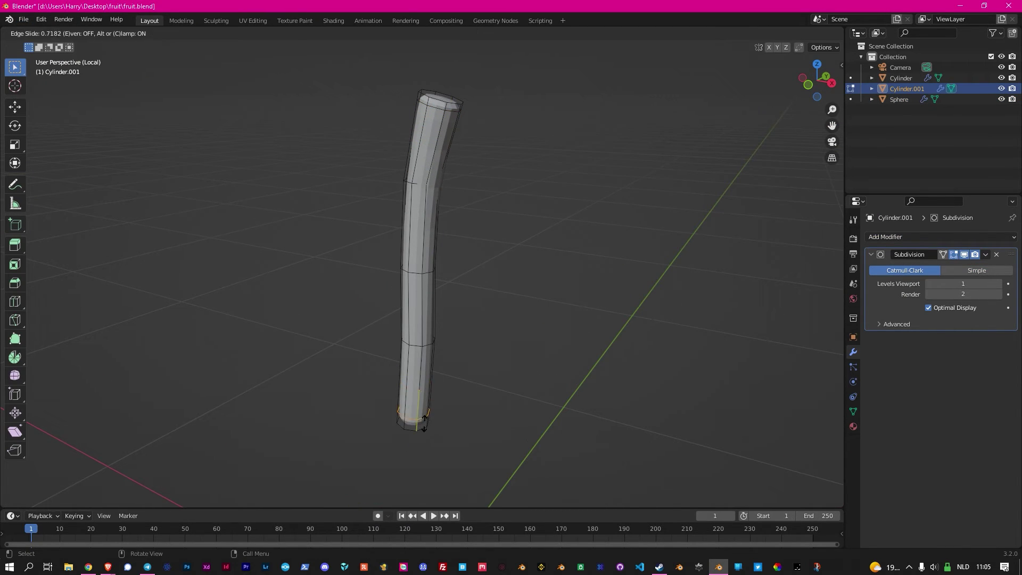
{"action": "left_click", "coordinate": [425, 422]}
{"action": "key", "text": "Tab"}
{"action": "key", "text": "KP_Divide"}
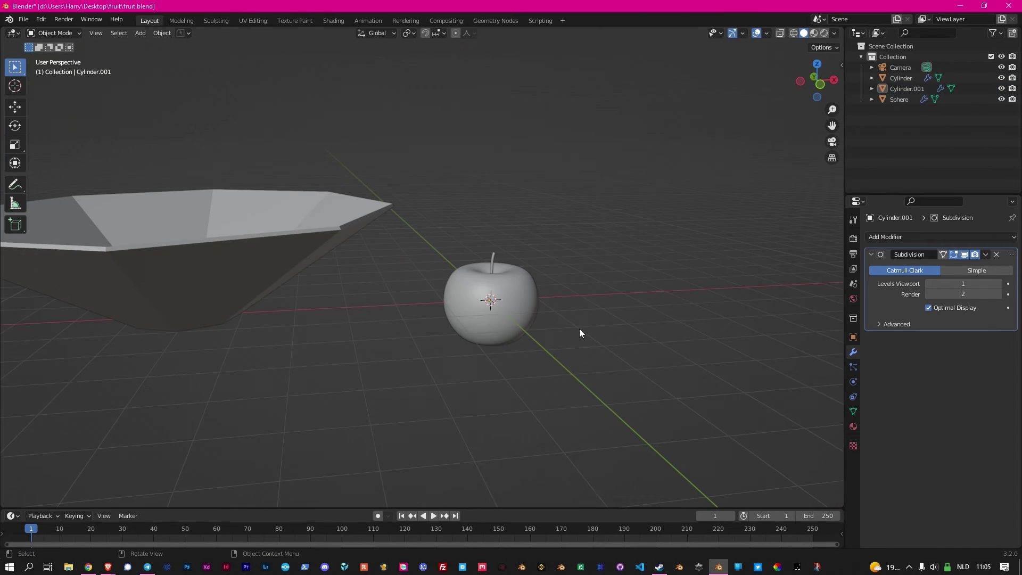
From the front view, slide the apple along X into the bowl.
{"action": "key", "text": "shift+a"}
{"action": "left_click", "coordinate": [570, 309]}
{"action": "key", "text": "s"}
{"action": "left_click", "coordinate": [489, 299]}
{"action": "key", "text": "KP_1"}
{"action": "key", "text": "g"}
{"action": "key", "text": "x"}
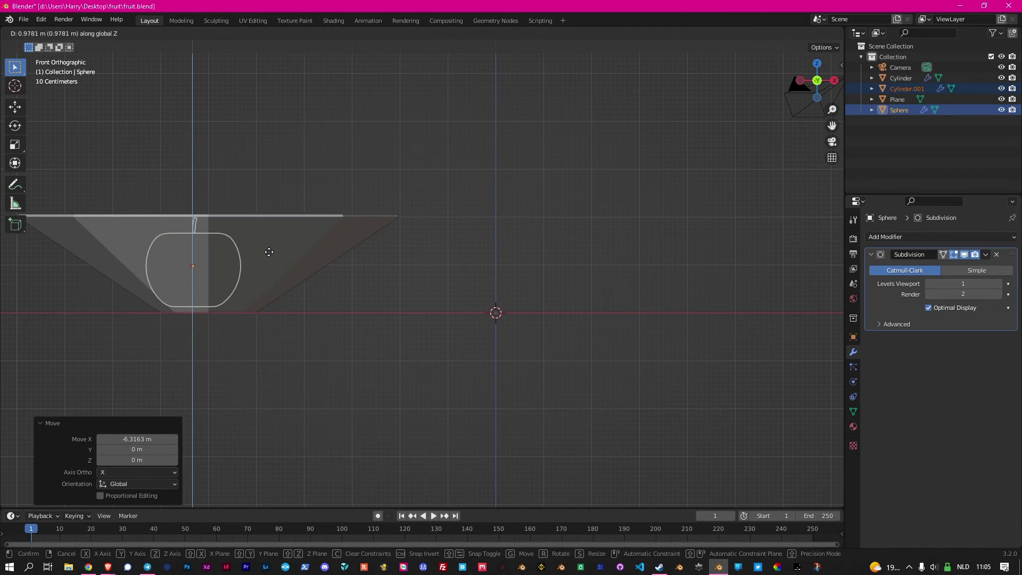
{"action": "scroll", "coordinate": [329, 305], "scroll_direction": "down", "scroll_amount": 1}
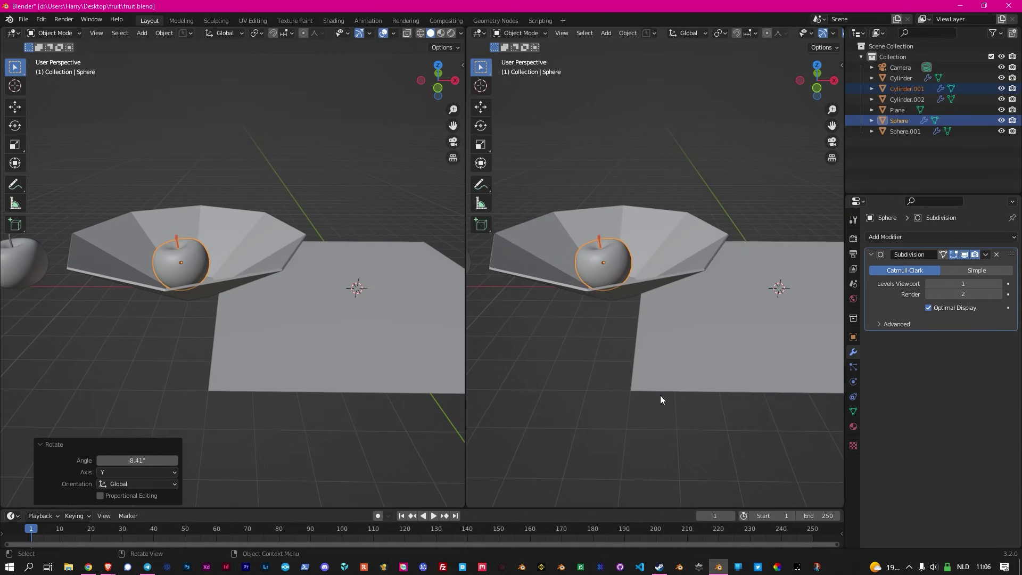
Make the right area a Shader Editor and link an Image Texture to Base Color for napkin_texture.jpg.
{"action": "left_click", "coordinate": [481, 33]}
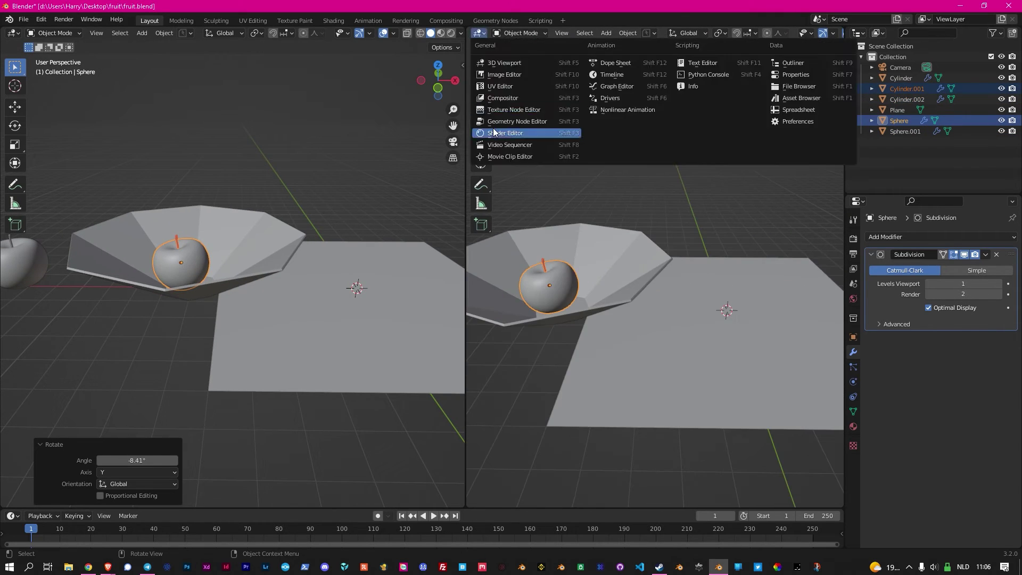
{"action": "left_click", "coordinate": [494, 133]}
{"action": "left_click", "coordinate": [563, 271]}
{"action": "left_click", "coordinate": [443, 258]}
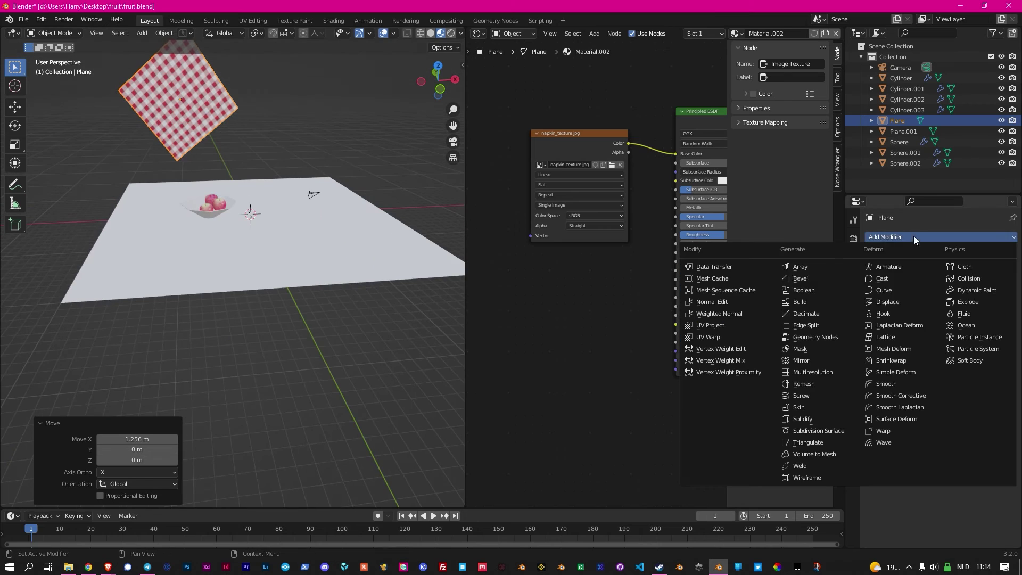
Add Cloth physics to the napkin plane, collapse the modifiers, and show the Physics tab.
{"action": "left_click", "coordinate": [965, 266]}
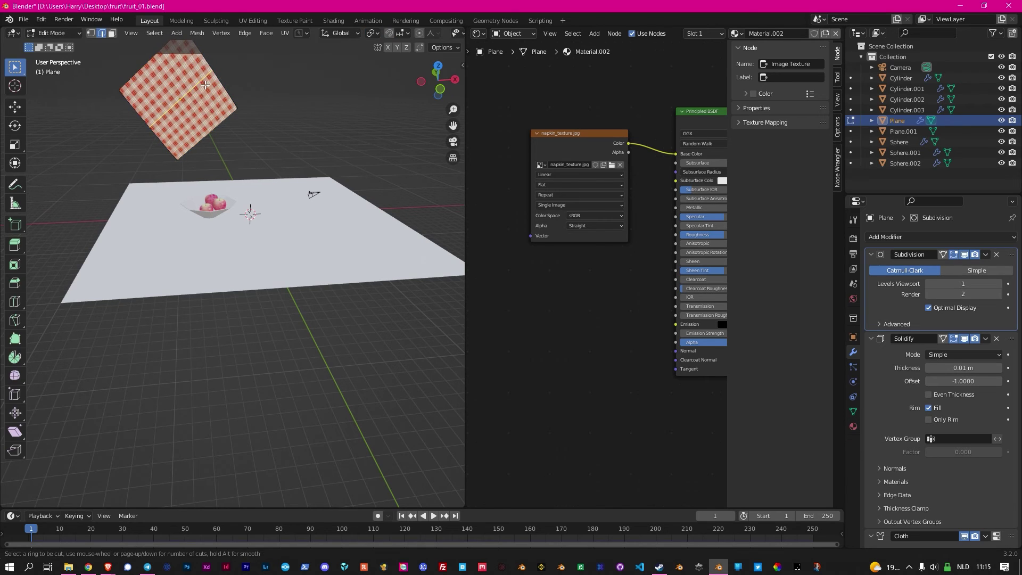
{"action": "left_click", "coordinate": [871, 259]}
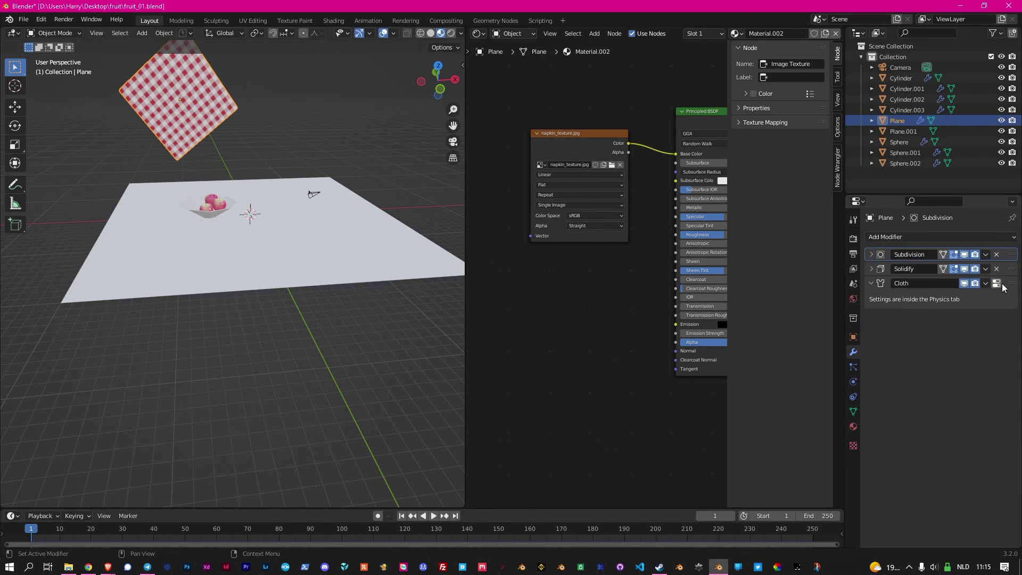
{"action": "left_click", "coordinate": [939, 303]}
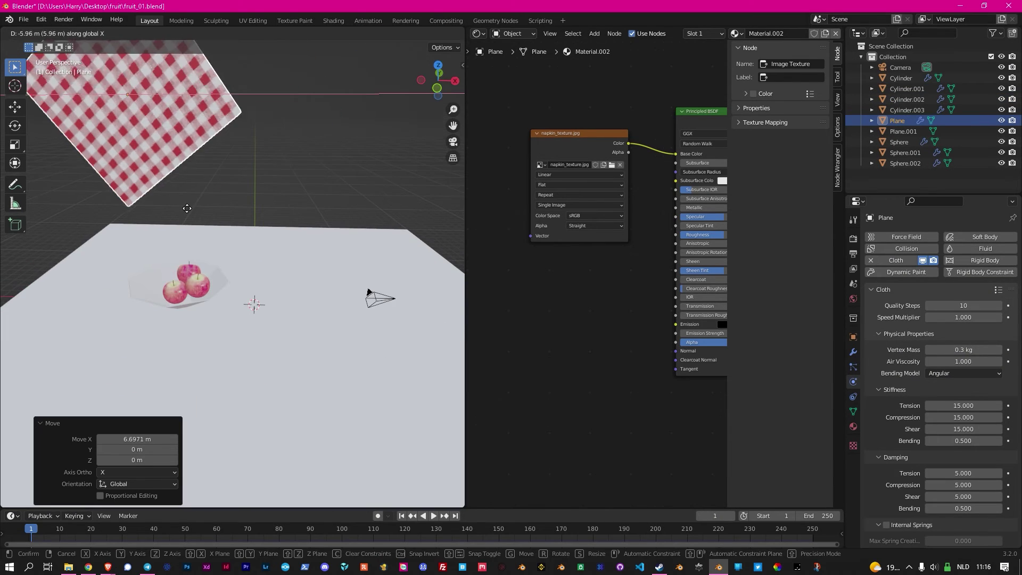
Rotate the cloth plane over the bowl and adjust its cloth physics settings.
{"action": "key", "text": "r"}
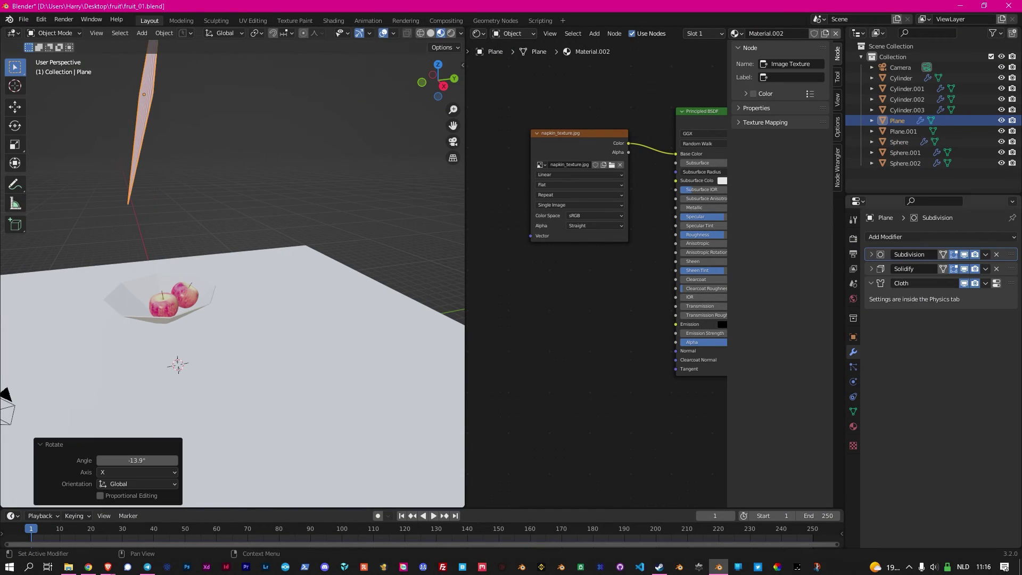
{"action": "left_click", "coordinate": [853, 382]}
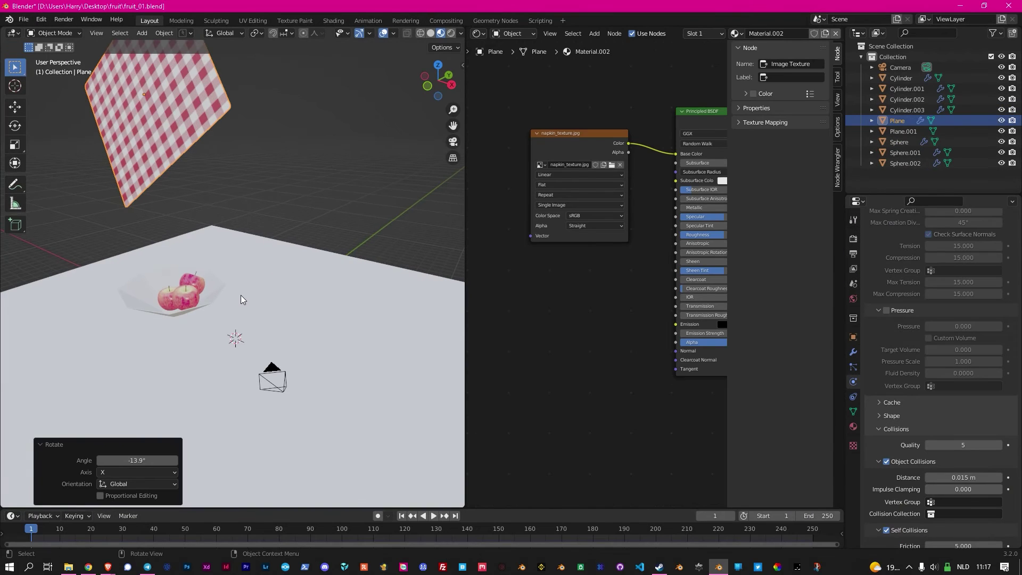
{"action": "left_click", "coordinate": [853, 352]}
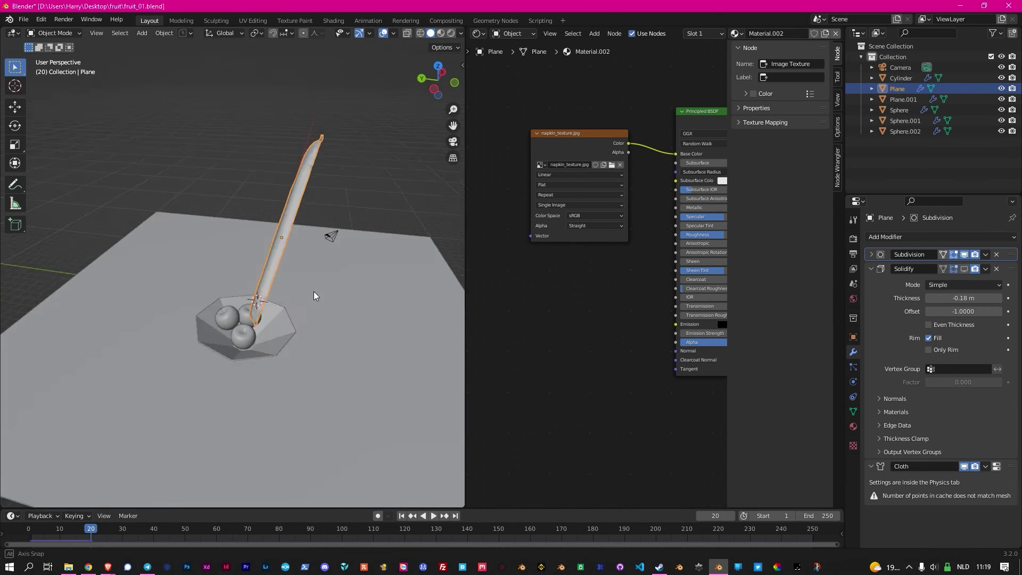
Apply a cloth preset and drag the Cloth modifier to the top of the stack.
{"action": "left_click", "coordinate": [854, 382]}
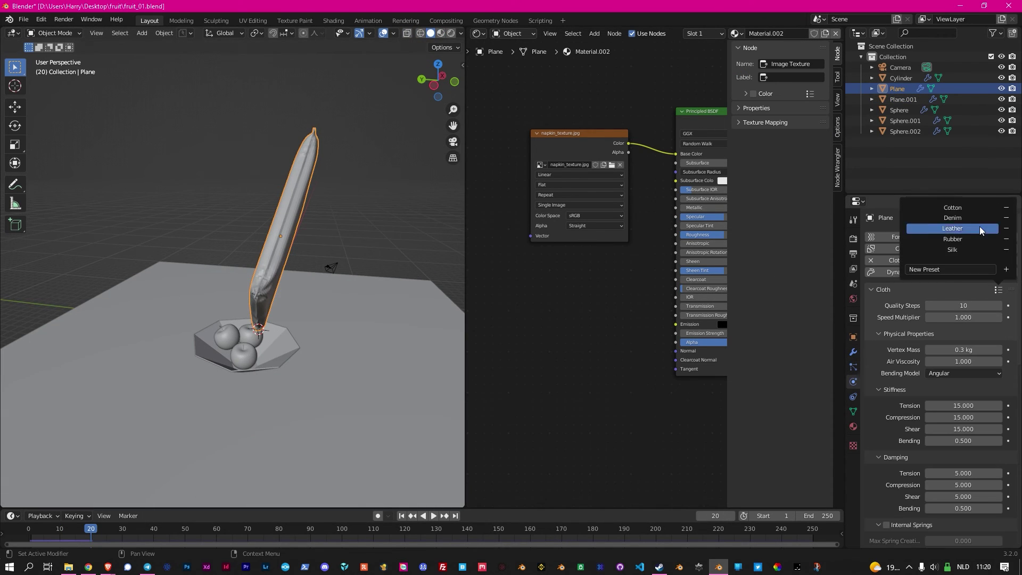
{"action": "left_click", "coordinate": [854, 352]}
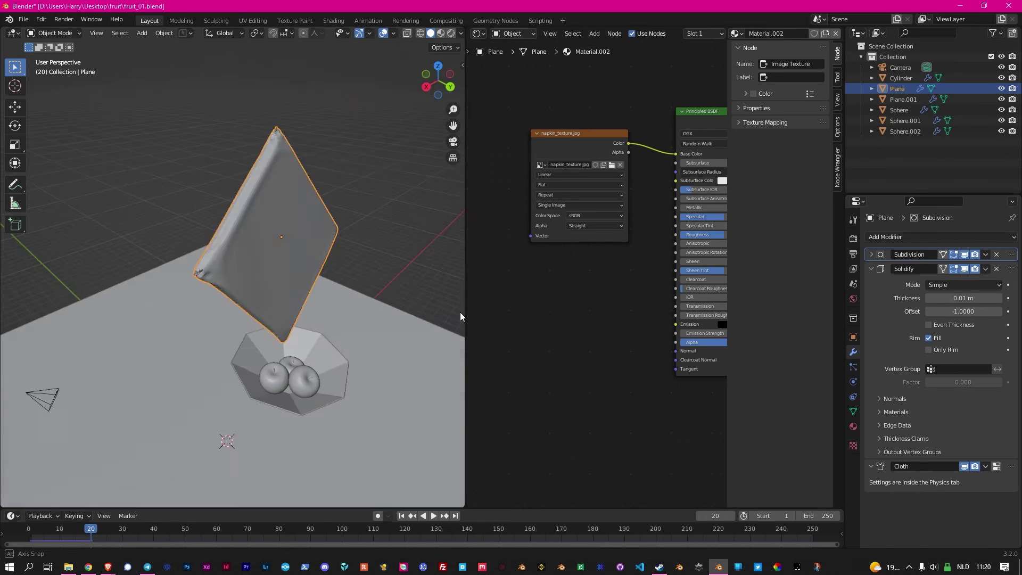
{"action": "scroll", "coordinate": [315, 224], "scroll_direction": "up", "scroll_amount": 5}
{"action": "left_click_drag", "start_coordinate": [1011, 466], "coordinate": [1012, 254]}
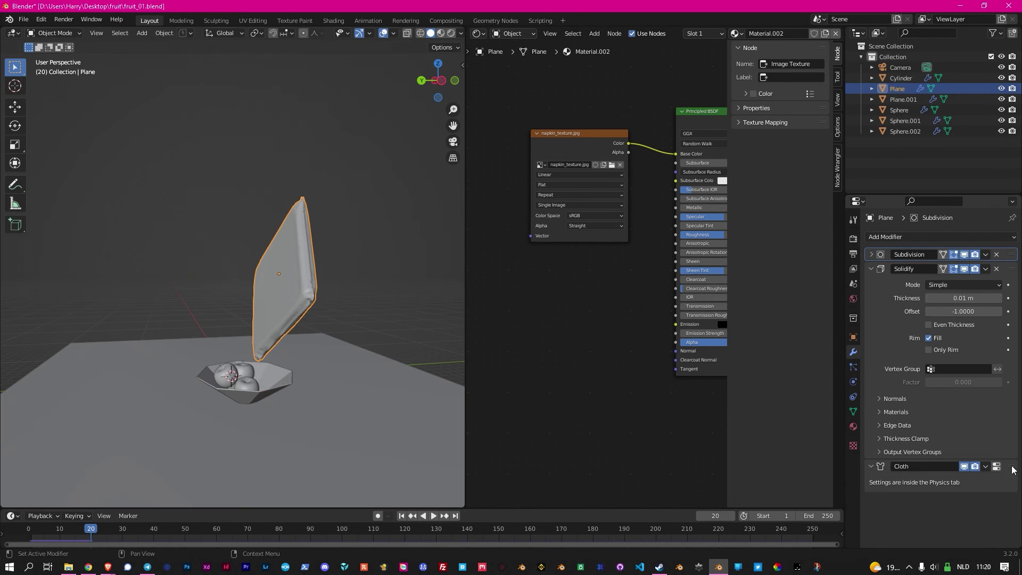
Rewind to frame 0 and add a Solidify modifier below the collapsed Cloth modifier.
{"action": "middle_click_drag", "start_coordinate": [362, 375], "coordinate": [310, 377]}
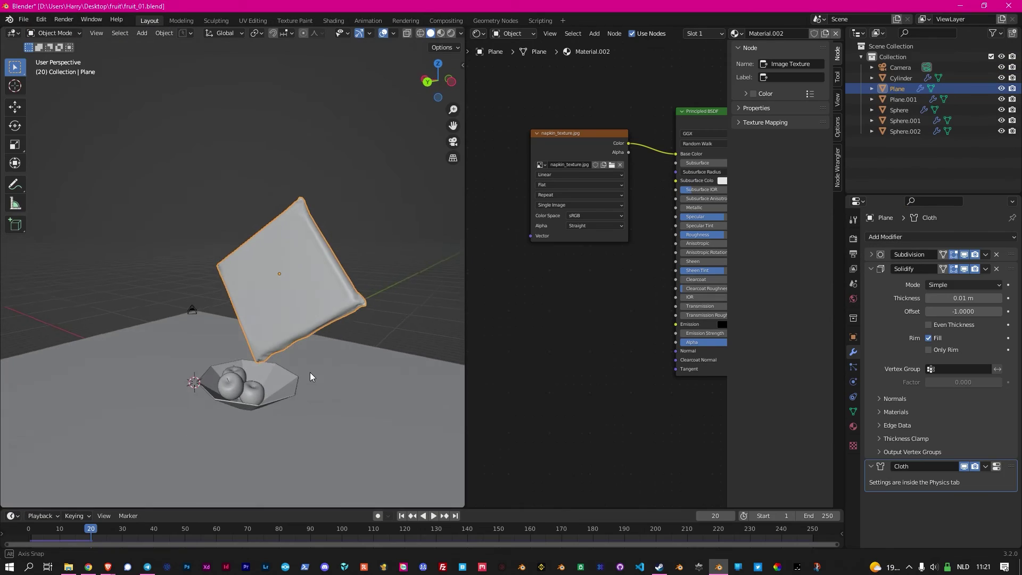
{"action": "middle_click_drag", "start_coordinate": [273, 304], "coordinate": [344, 307]}
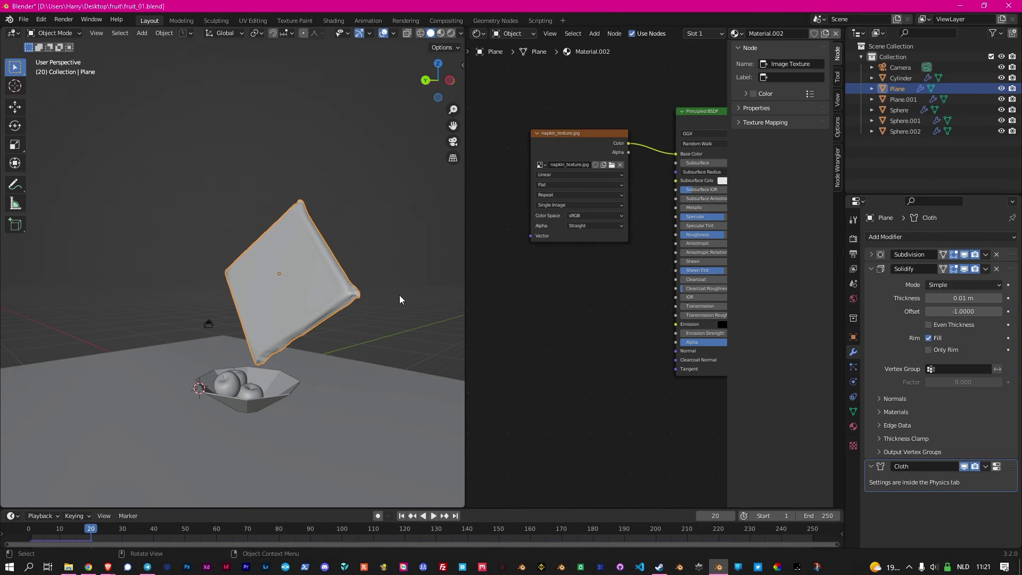
{"action": "left_click", "coordinate": [854, 382]}
{"action": "left_click", "coordinate": [854, 352]}
{"action": "left_click", "coordinate": [871, 256]}
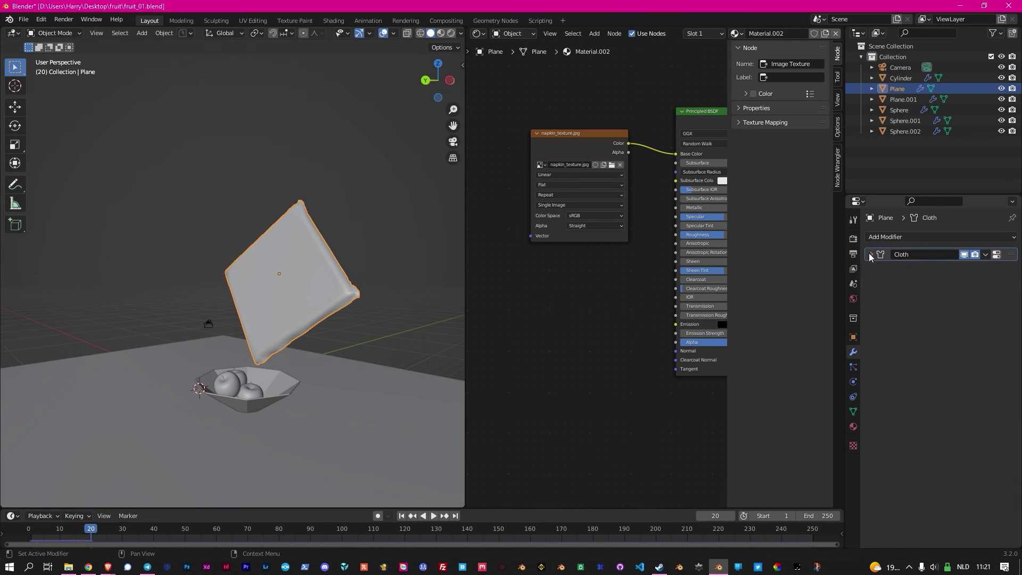
{"action": "left_click_drag", "start_coordinate": [101, 529], "coordinate": [28, 528]}
{"action": "left_click", "coordinate": [939, 237]}
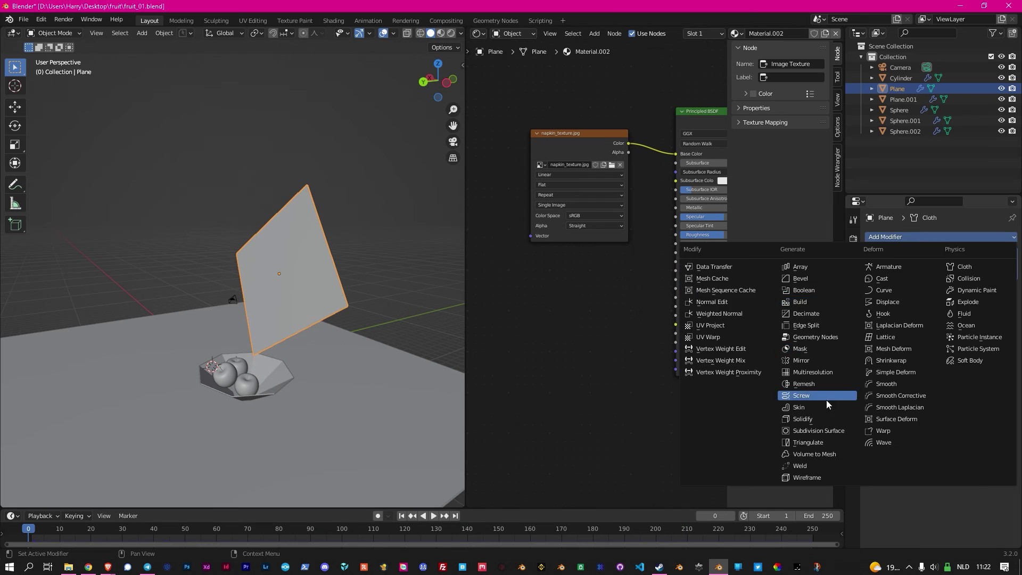
{"action": "left_click", "coordinate": [798, 395]}
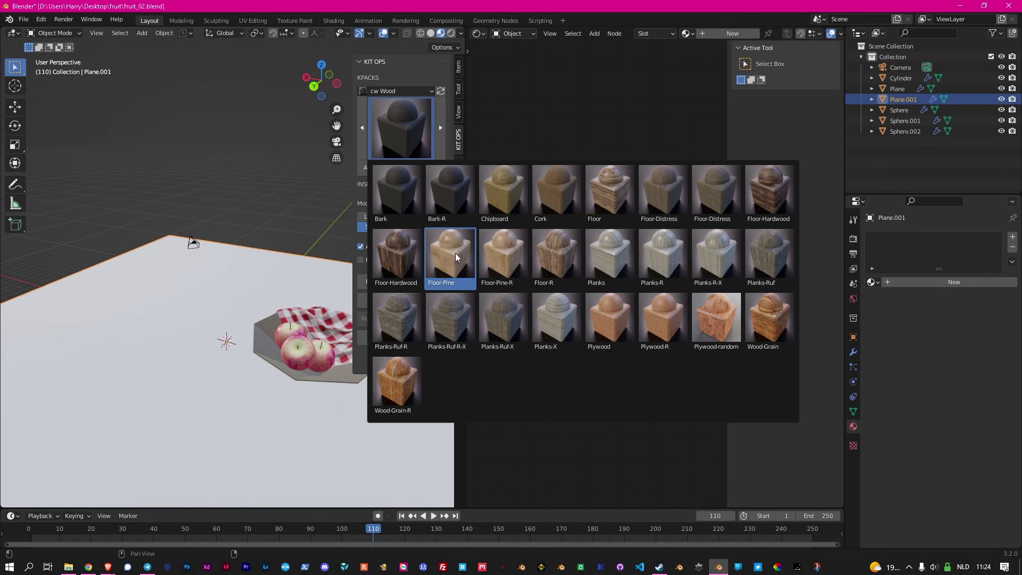
Apply the cw Wood Floor-Pine material to the floor plane.
{"action": "left_click", "coordinate": [455, 253]}
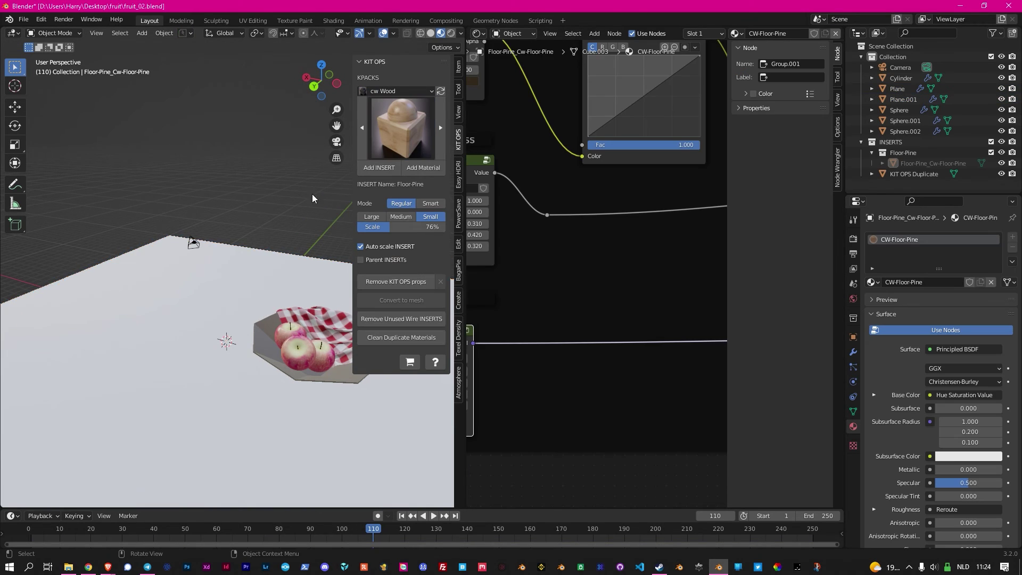
{"action": "left_click", "coordinate": [324, 222]}
{"action": "mouse_move", "coordinate": [324, 222]}
{"action": "middle_mouse_down"}
{"action": "mouse_move", "coordinate": [189, 318]}
{"action": "mouse_move", "coordinate": [247, 343]}
{"action": "mouse_move", "coordinate": [181, 281]}
{"action": "mouse_move", "coordinate": [224, 266]}
{"action": "middle_mouse_up"}
{"action": "key", "text": "n"}
Give the bowl the EK Realistic Glass THIN material.
{"action": "left_click", "coordinate": [243, 282]}
{"action": "key", "text": "n"}
{"action": "left_click", "coordinate": [400, 91]}
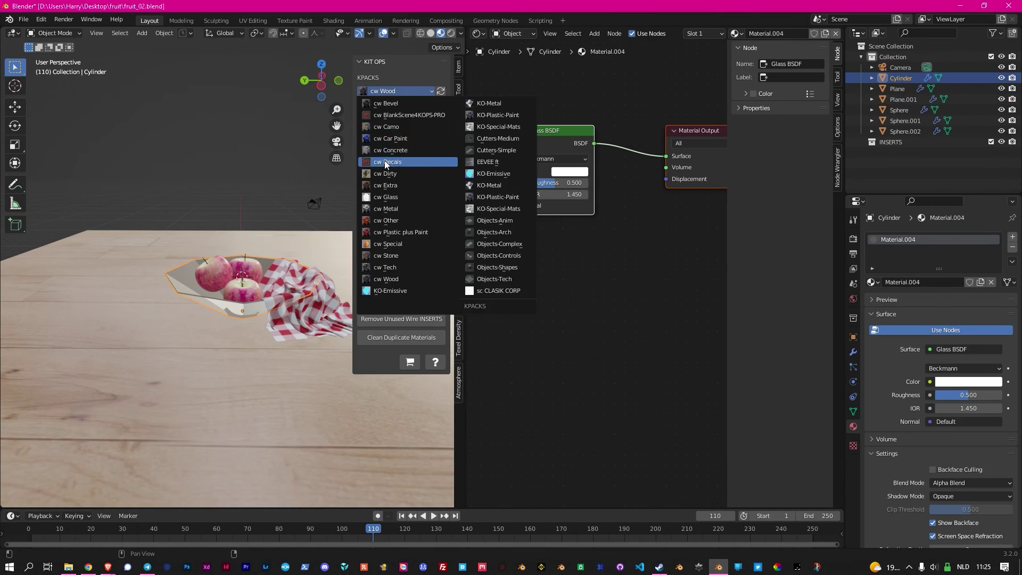
{"action": "left_click", "coordinate": [560, 193]}
{"action": "mouse_move", "coordinate": [240, 331]}
{"action": "middle_mouse_down"}
{"action": "mouse_move", "coordinate": [202, 319]}
{"action": "mouse_move", "coordinate": [181, 298]}
{"action": "middle_mouse_up"}
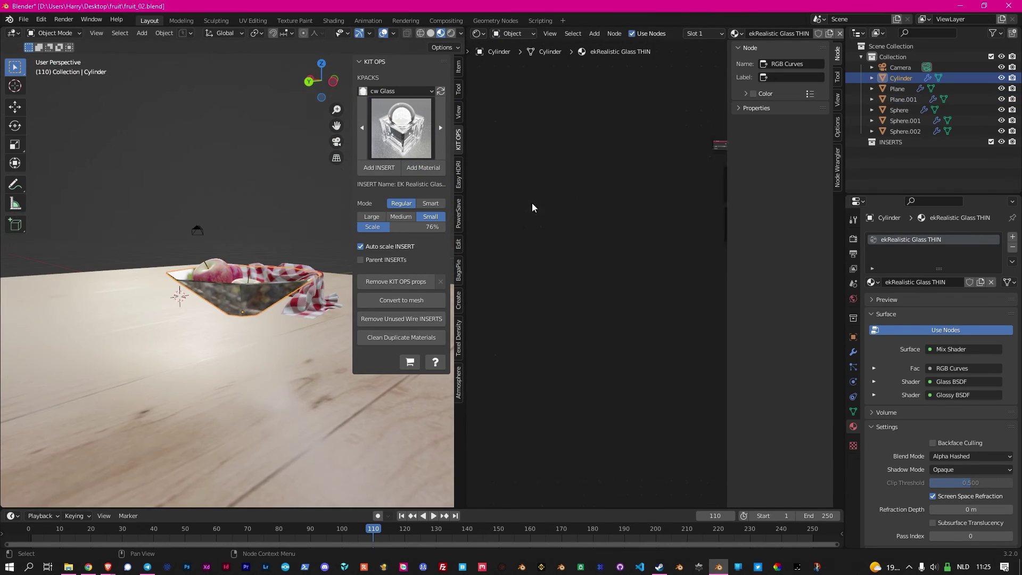
Enable Screen Space Reflections with Refraction in the render settings.
{"action": "left_click", "coordinate": [853, 238]}
{"action": "left_click", "coordinate": [879, 370]}
{"action": "left_click", "coordinate": [929, 386]}
{"action": "mouse_move", "coordinate": [245, 384]}
{"action": "middle_mouse_down"}
{"action": "mouse_move", "coordinate": [208, 346]}
{"action": "mouse_move", "coordinate": [223, 319]}
{"action": "middle_mouse_up"}
{"action": "scroll", "coordinate": [223, 320], "scroll_direction": "up", "scroll_amount": 3}
Open the Easy HDRI image folder and browse to the drive holding the HDRIs.
{"action": "key", "text": "n"}
{"action": "left_click", "coordinate": [854, 299]}
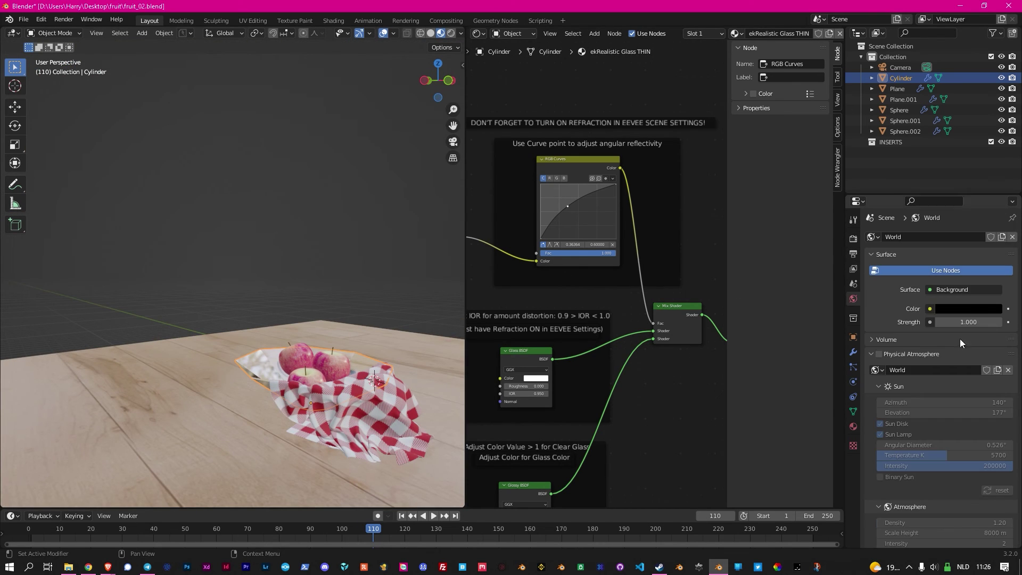
{"action": "middle_click_drag", "start_coordinate": [439, 100], "coordinate": [426, 177]}
{"action": "key", "text": "n"}
{"action": "mouse_move", "coordinate": [347, 229]}
{"action": "middle_mouse_down"}
{"action": "mouse_move", "coordinate": [320, 271]}
{"action": "mouse_move", "coordinate": [235, 244]}
{"action": "mouse_move", "coordinate": [235, 220]}
{"action": "mouse_move", "coordinate": [241, 280]}
{"action": "mouse_move", "coordinate": [341, 349]}
{"action": "middle_mouse_up"}
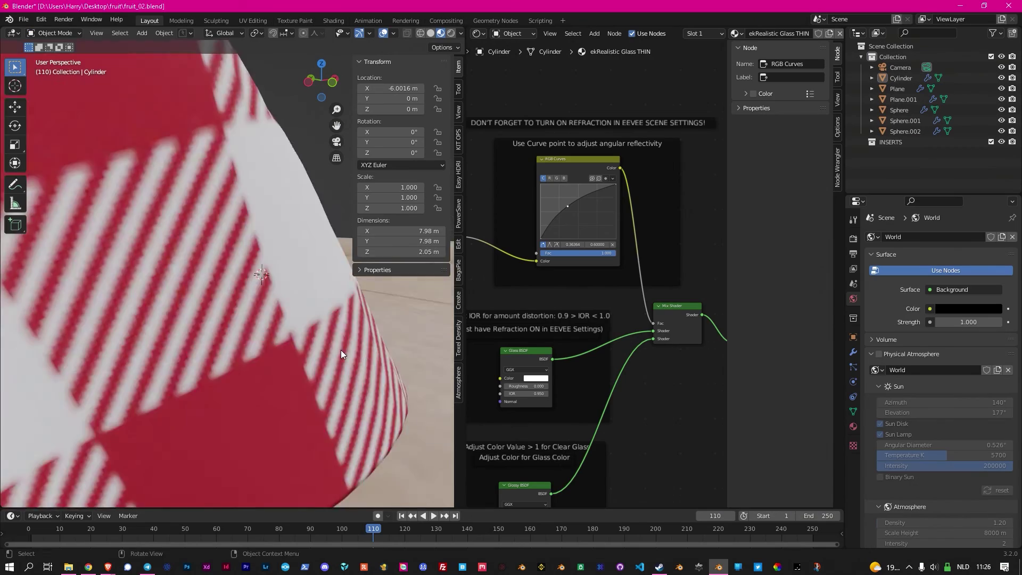
{"action": "left_click", "coordinate": [458, 173]}
{"action": "left_click", "coordinate": [440, 78]}
{"action": "left_click", "coordinate": [179, 188]}
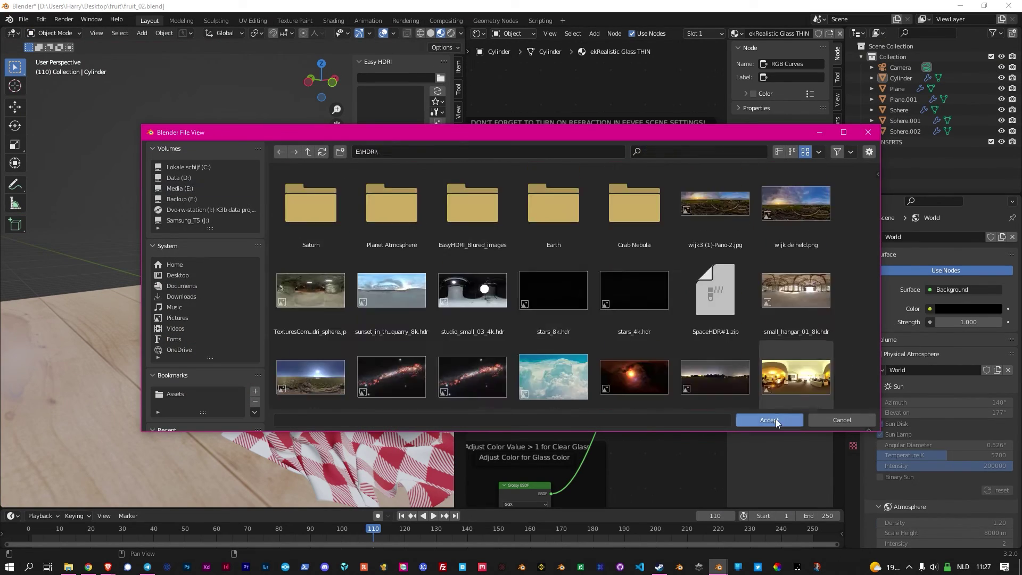
Load a studio HDRI from the HDRI folder to light the scene.
{"action": "left_click", "coordinate": [769, 421]}
{"action": "left_click", "coordinate": [503, 373]}
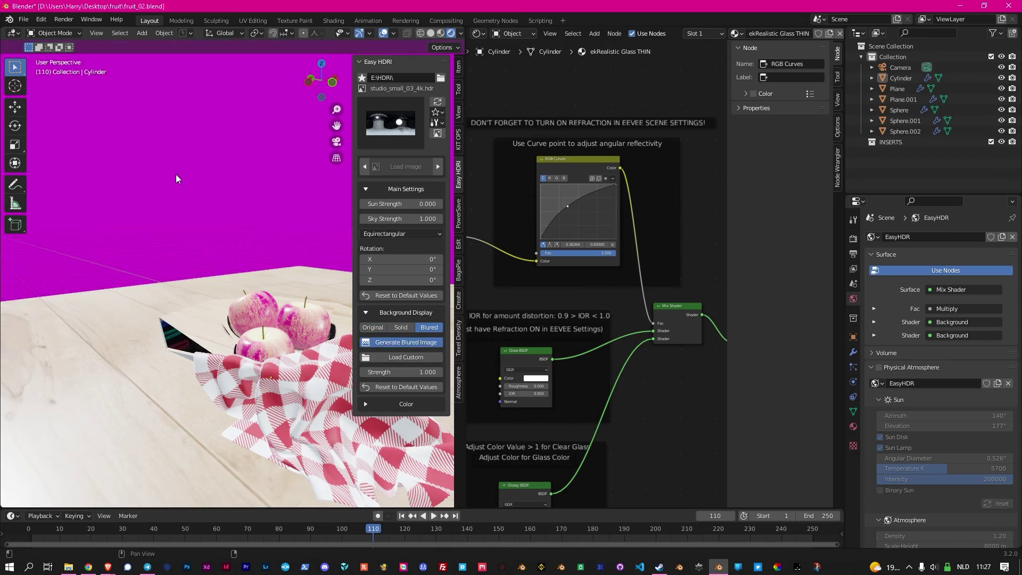
{"action": "key", "text": "n"}
{"action": "middle_click_drag", "start_coordinate": [176, 174], "coordinate": [358, 234]}
{"action": "left_click", "coordinate": [246, 351]}
{"action": "middle_click_drag", "start_coordinate": [247, 351], "coordinate": [441, 235]}
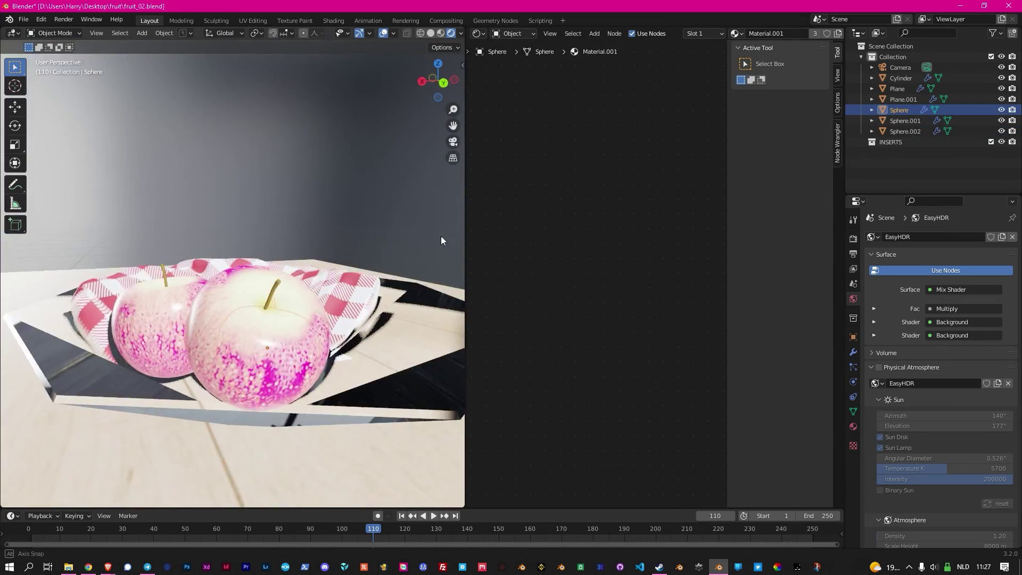
Switch the lighting to the abandoned_waterworks_2k HDRI with a solid background.
{"action": "key", "text": "n"}
{"action": "left_click", "coordinate": [390, 123]}
{"action": "left_click", "coordinate": [462, 180]}
{"action": "mouse_move", "coordinate": [191, 204]}
{"action": "middle_mouse_down"}
{"action": "mouse_move", "coordinate": [254, 256]}
{"action": "mouse_move", "coordinate": [840, 377]}
{"action": "middle_mouse_up"}
{"action": "left_click", "coordinate": [780, 328]}
Frame the floor and set Cycles to render with GPU Compute.
{"action": "left_click", "coordinate": [903, 99]}
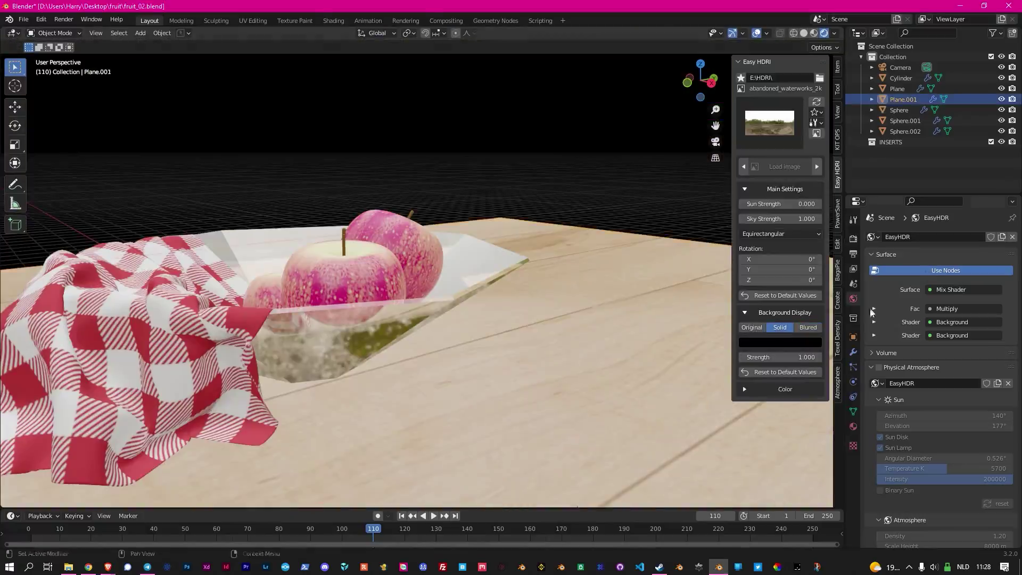
{"action": "key", "text": "KP_Decimal"}
{"action": "left_click", "coordinate": [853, 238]}
{"action": "left_click", "coordinate": [973, 264]}
View through the camera and apply the cw Concrete material to the floor.
{"action": "key", "text": "KP_0"}
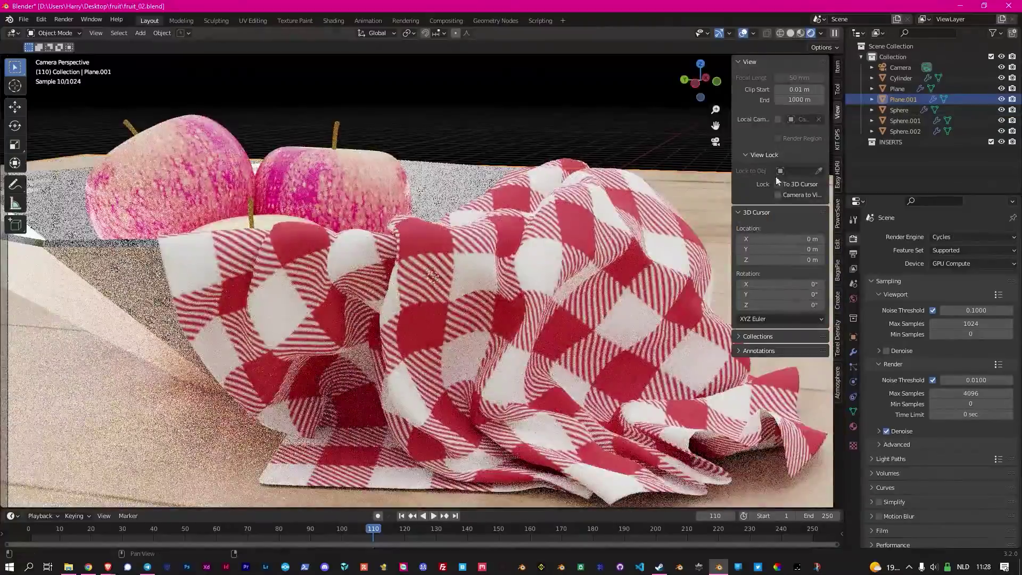
{"action": "middle_click_drag", "start_coordinate": [570, 330], "coordinate": [475, 195]}
{"action": "left_click", "coordinate": [838, 140]}
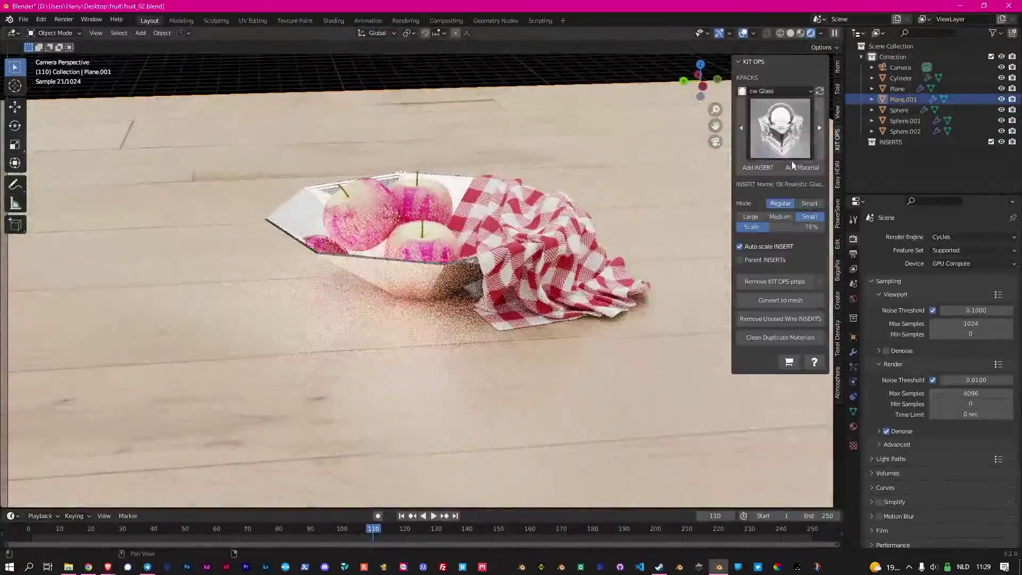
{"action": "left_click", "coordinate": [777, 90]}
{"action": "left_click", "coordinate": [787, 217]}
{"action": "left_click", "coordinate": [781, 128]}
{"action": "left_click", "coordinate": [802, 168]}
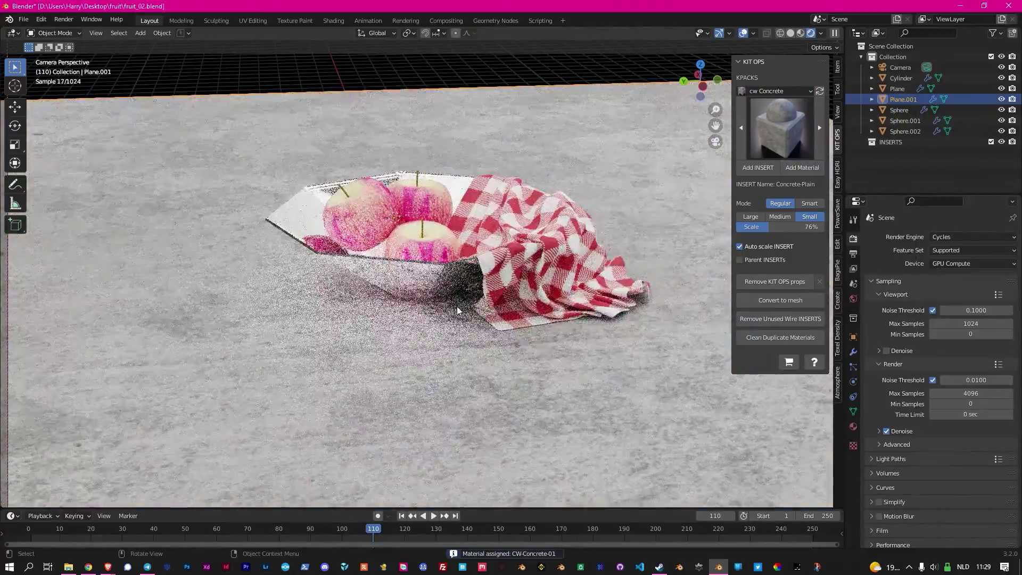
{"action": "left_click", "coordinate": [404, 271]}
{"action": "scroll", "coordinate": [679, 140], "scroll_direction": "up", "scroll_amount": 3}
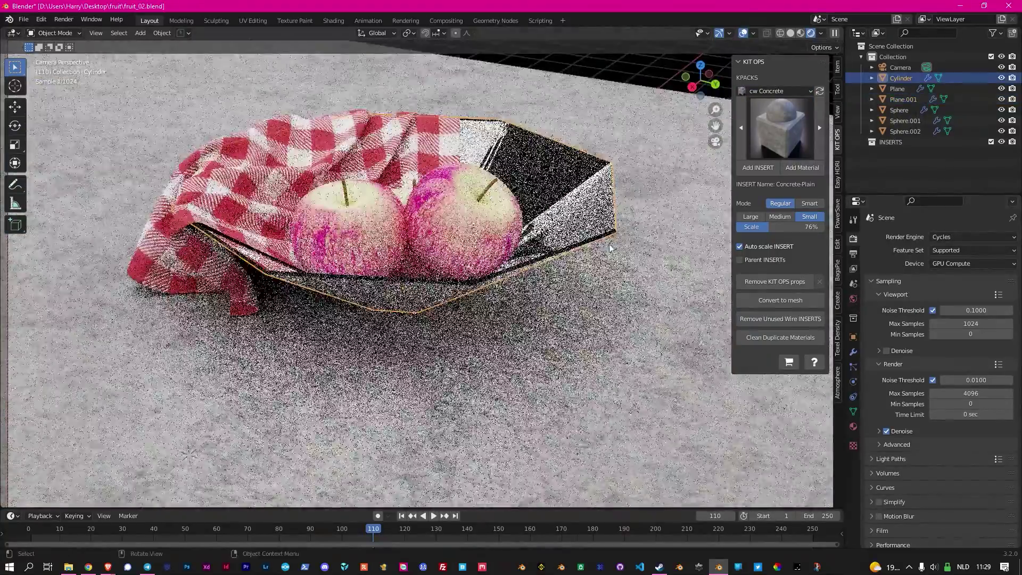
Replace the floor material with Plastic plus Paint's Plastic-Grub.
{"action": "middle_click_drag", "start_coordinate": [426, 319], "coordinate": [532, 266]}
{"action": "left_click", "coordinate": [372, 405]}
{"action": "left_click", "coordinate": [781, 128]}
{"action": "left_click", "coordinate": [624, 197]}
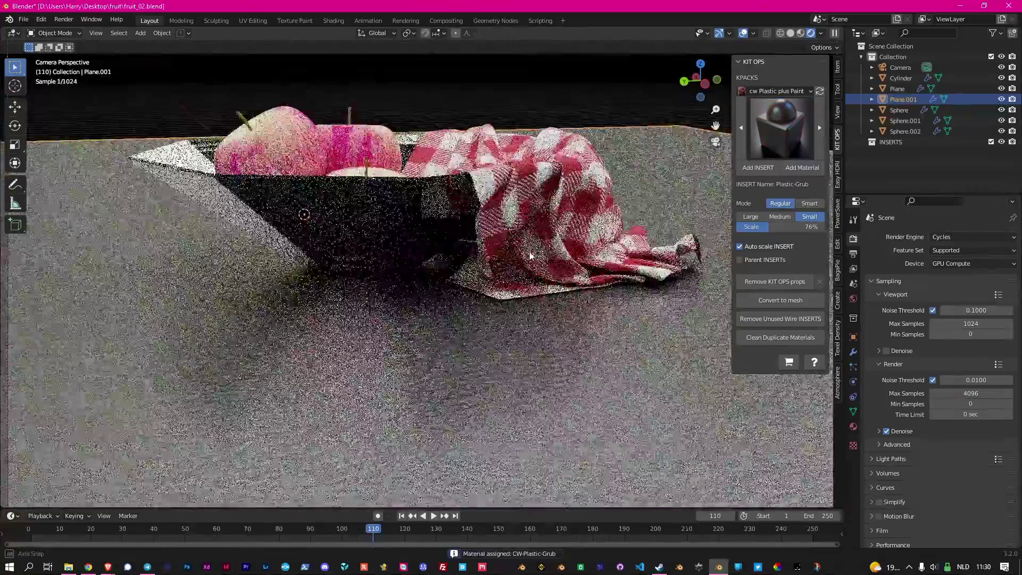
{"action": "left_click", "coordinate": [802, 167]}
Set the floor's cw-scale texture value to 4 in the Shader Editor.
{"action": "key", "text": "shift+F3"}
{"action": "scroll", "coordinate": [613, 213], "scroll_direction": "up", "scroll_amount": 4}
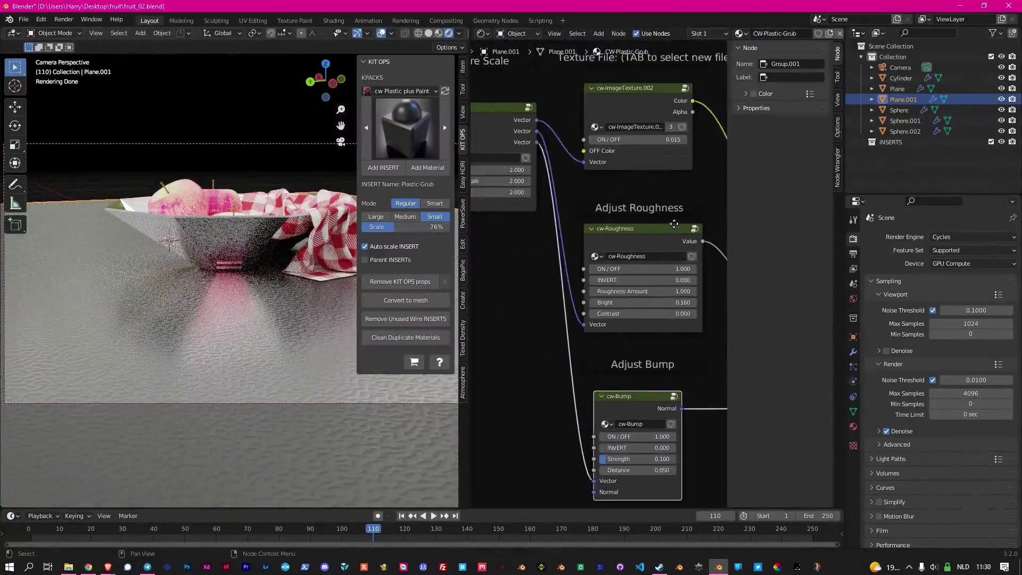
{"action": "left_click", "coordinate": [658, 191]}
{"action": "middle_click_drag", "start_coordinate": [267, 213], "coordinate": [239, 187]}
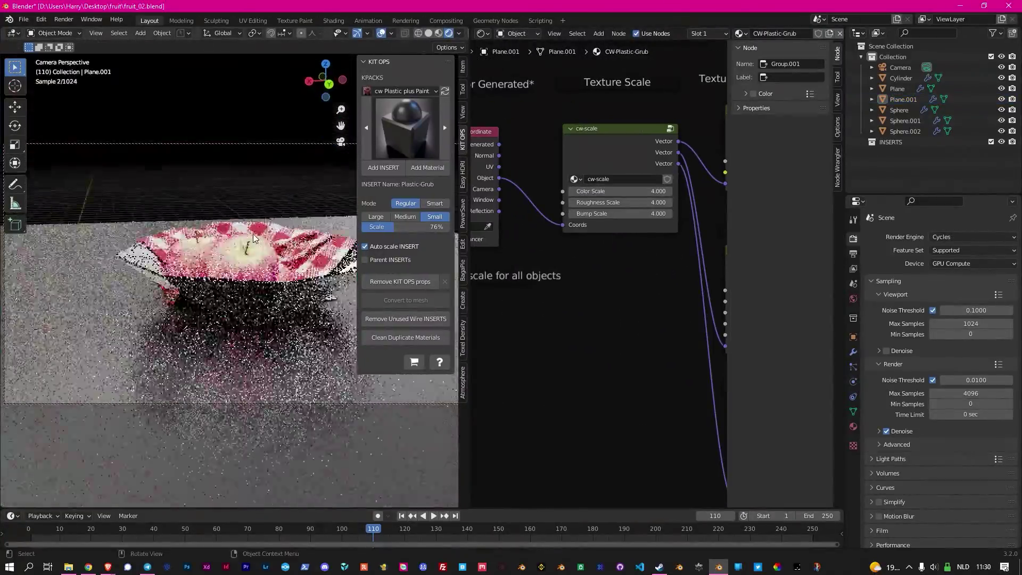
Apply the green cw Glass material to the bowl.
{"action": "left_click_drag", "start_coordinate": [459, 266], "coordinate": [831, 266]}
{"action": "left_click", "coordinate": [428, 243]}
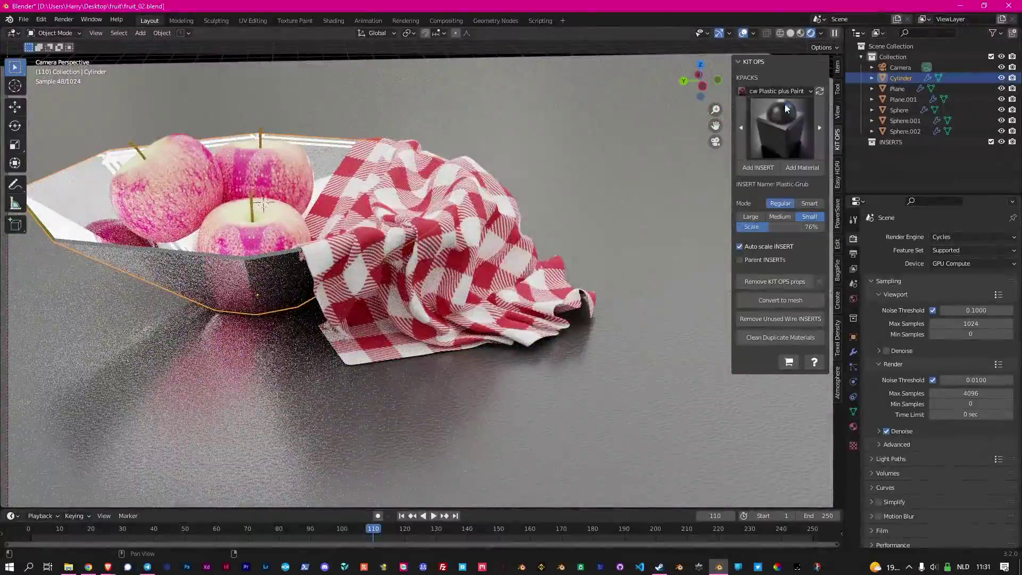
{"action": "left_click", "coordinate": [787, 108]}
{"action": "left_click", "coordinate": [673, 183]}
{"action": "middle_click_drag", "start_coordinate": [551, 209], "coordinate": [479, 202]}
Set the bowl's Solidify modifier to Complex with 0.06 m thickness.
{"action": "left_click", "coordinate": [854, 352]}
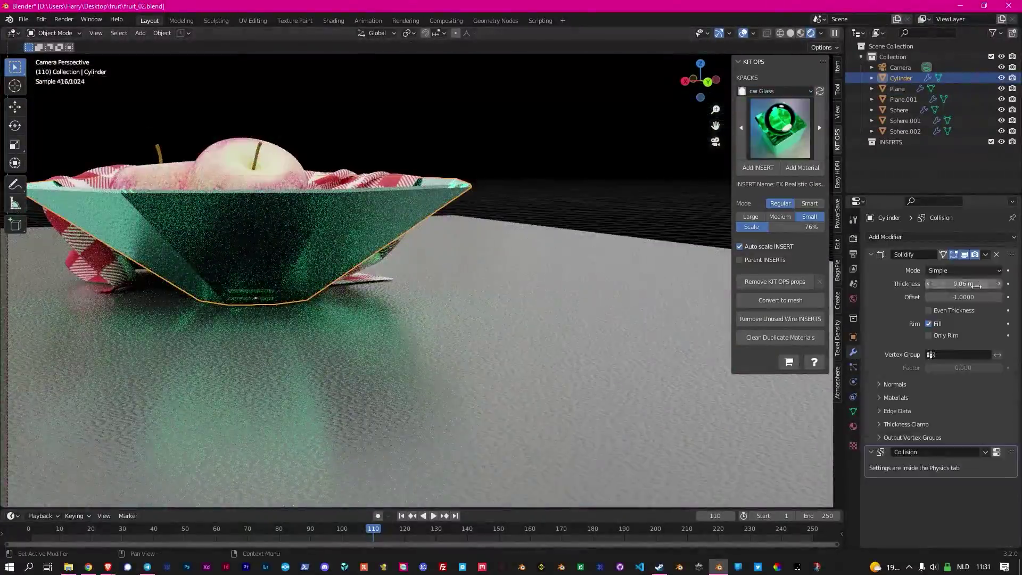
{"action": "left_click", "coordinate": [963, 271]}
{"action": "left_click", "coordinate": [964, 282]}
{"action": "left_click_drag", "start_coordinate": [973, 311], "coordinate": [979, 310]}
Add a Bevel modifier to the bowl with a 0.001 m amount.
{"action": "left_click", "coordinate": [885, 237]}
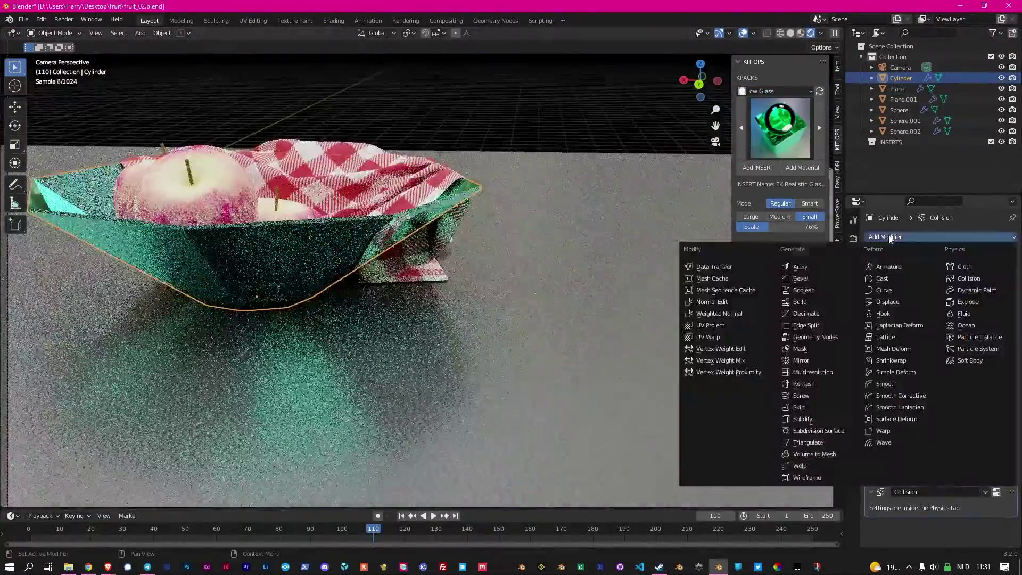
{"action": "left_click", "coordinate": [788, 280]}
{"action": "scroll", "coordinate": [948, 426], "scroll_direction": "down", "scroll_amount": 4}
{"action": "double_click", "coordinate": [965, 494]}
{"action": "type", "text": "01"}
{"action": "key", "text": "Return"}
Set the Easy HDRI background display to Solid.
{"action": "middle_click_drag", "start_coordinate": [433, 145], "coordinate": [520, 215]}
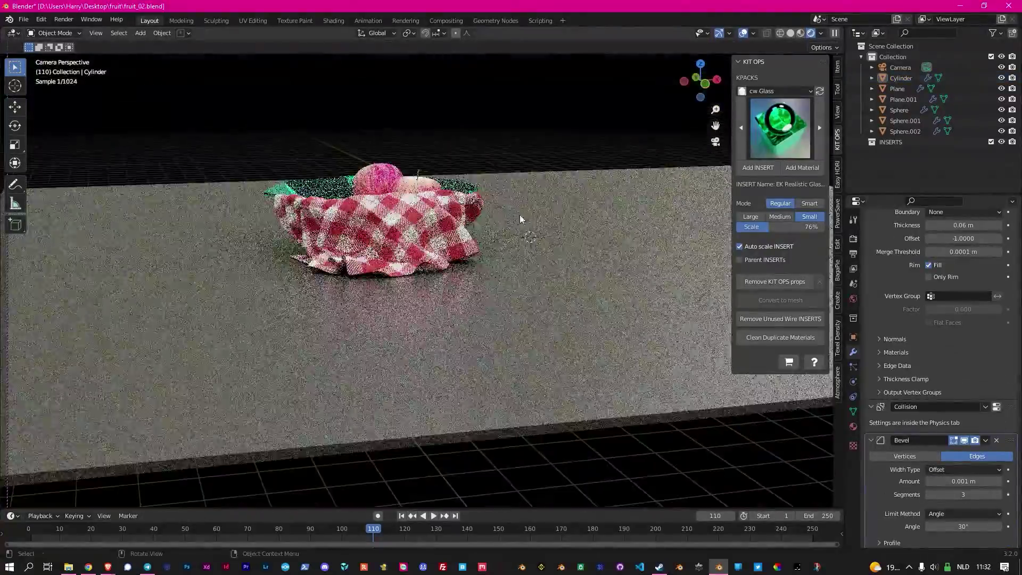
{"action": "left_click", "coordinate": [837, 176]}
{"action": "left_click", "coordinate": [780, 327]}
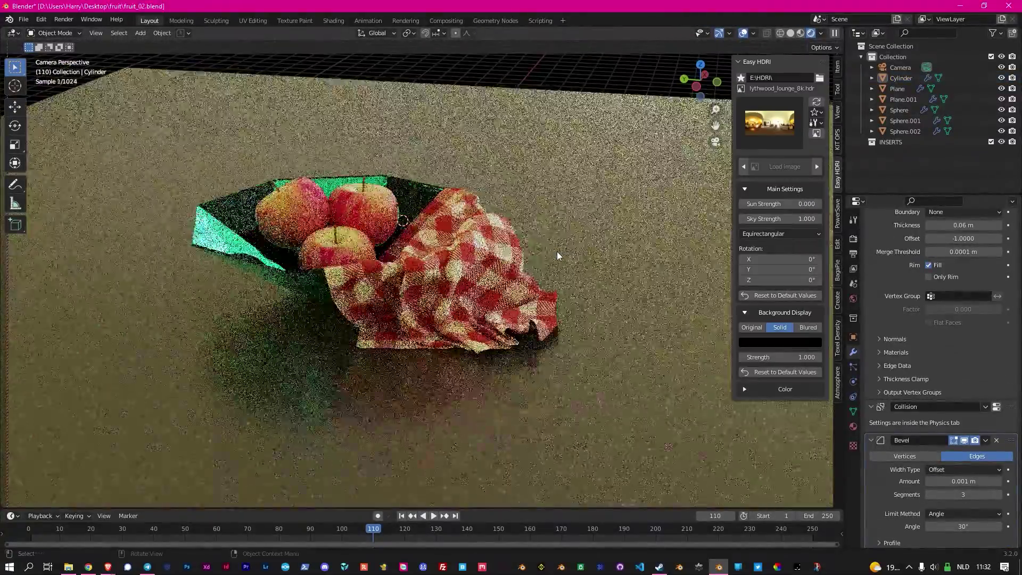
Add a spot light and move it up along Z.
{"action": "key", "text": "shift+a"}
{"action": "left_click", "coordinate": [611, 413]}
{"action": "key", "text": "g"}
{"action": "key", "text": "z"}
{"action": "type", "text": "1000"}
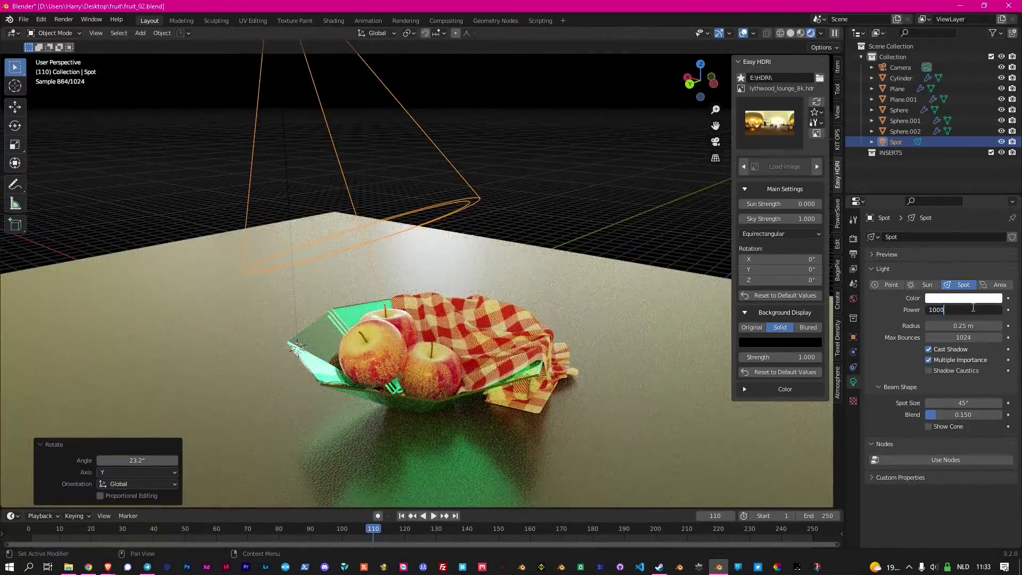
Confirm the spot light's power and change its colour to warm peach.
{"action": "key", "text": "Return"}
{"action": "left_click", "coordinate": [966, 298]}
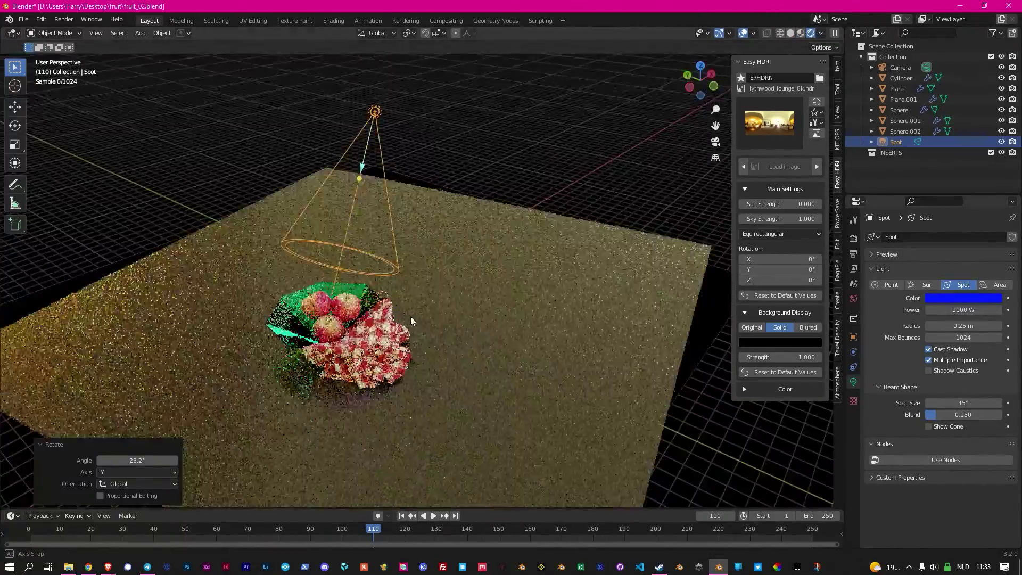
{"action": "middle_click_drag", "start_coordinate": [373, 266], "coordinate": [279, 286]}
{"action": "scroll", "coordinate": [279, 286], "scroll_direction": "up", "scroll_amount": 5}
{"action": "left_click", "coordinate": [964, 298]}
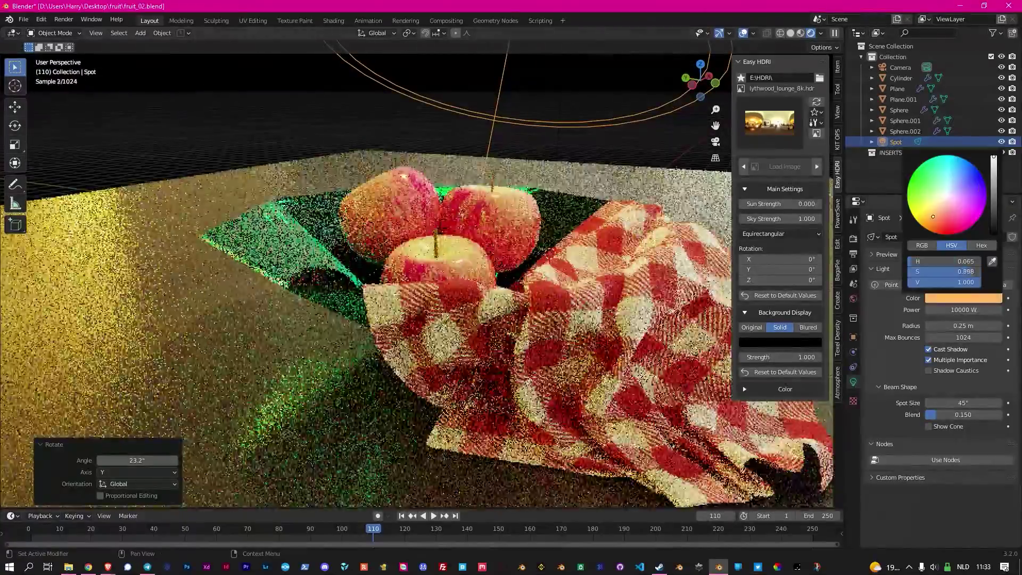
{"action": "left_click", "coordinate": [940, 202]}
Darken the environment with Sun Strength -30.4 and a lower Sky Strength.
{"action": "scroll", "coordinate": [518, 171], "scroll_direction": "down", "scroll_amount": 5}
{"action": "left_click", "coordinate": [517, 172]}
{"action": "middle_click_drag", "start_coordinate": [517, 172], "coordinate": [479, 175]}
{"action": "mouse_move", "coordinate": [777, 204]}
{"action": "left_mouse_down"}
{"action": "mouse_move", "coordinate": [692, 204]}
{"action": "mouse_move", "coordinate": [756, 219]}
{"action": "left_mouse_up"}
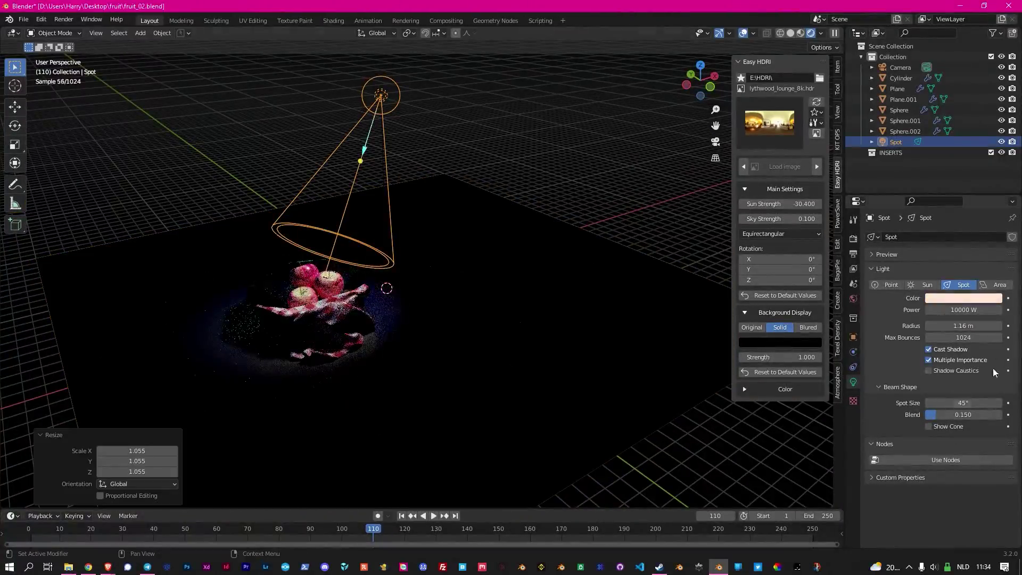
{"action": "scroll", "coordinate": [602, 299], "scroll_direction": "up", "scroll_amount": 4}
Duplicate the spot to the side and make the copy white.
{"action": "mouse_move", "coordinate": [533, 298]}
{"action": "middle_mouse_down"}
{"action": "mouse_move", "coordinate": [602, 299]}
{"action": "mouse_move", "coordinate": [633, 279]}
{"action": "middle_mouse_up"}
{"action": "scroll", "coordinate": [602, 299], "scroll_direction": "down", "scroll_amount": 3}
{"action": "scroll", "coordinate": [602, 298], "scroll_direction": "up", "scroll_amount": 4}
{"action": "left_click", "coordinate": [963, 298]}
{"action": "scroll", "coordinate": [615, 299], "scroll_direction": "down", "scroll_amount": 8}
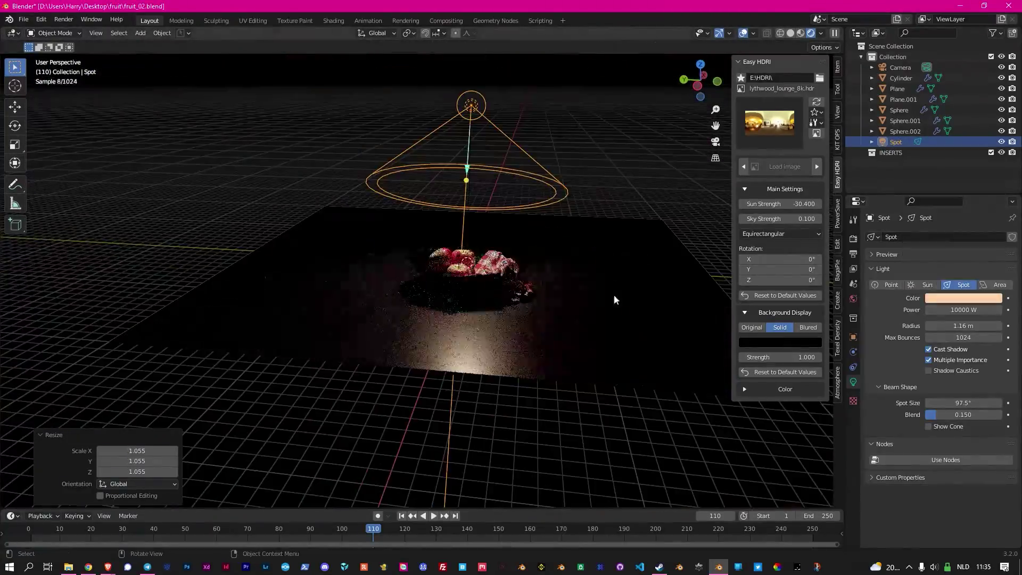
{"action": "left_click", "coordinate": [651, 123]}
{"action": "left_click", "coordinate": [964, 298]}
{"action": "left_click", "coordinate": [958, 217]}
Rotate the second spot Spot.001 toward the fruit.
{"action": "key", "text": "r"}
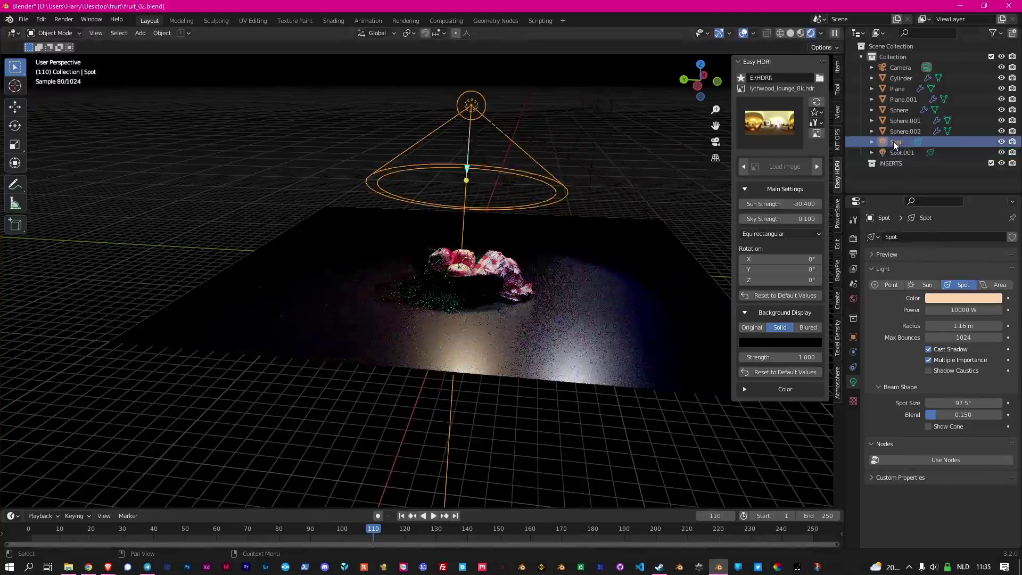
{"action": "left_click", "coordinate": [901, 152]}
{"action": "scroll", "coordinate": [542, 268], "scroll_direction": "up", "scroll_amount": 3}
{"action": "scroll", "coordinate": [542, 269], "scroll_direction": "up", "scroll_amount": 3}
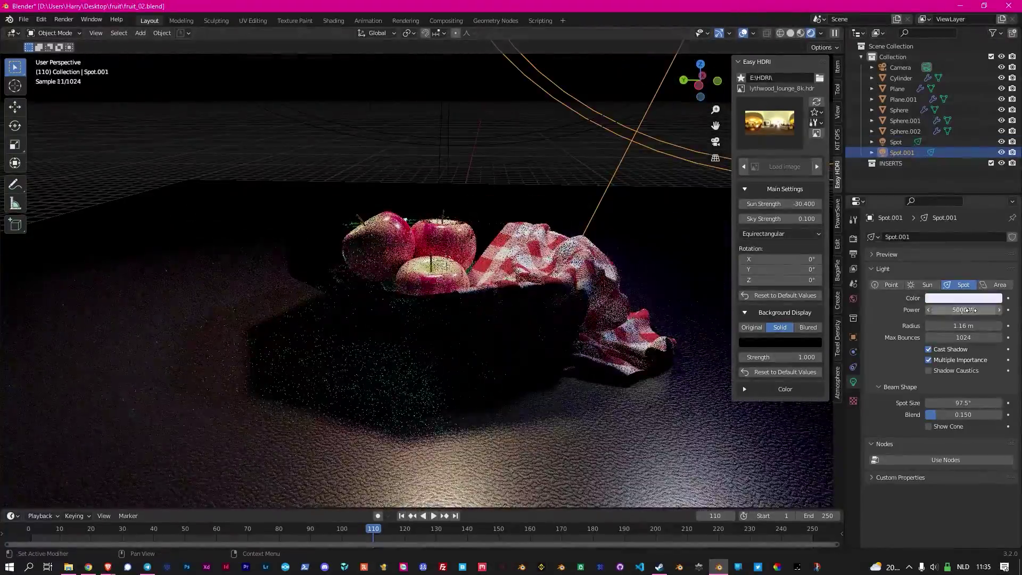
{"action": "scroll", "coordinate": [653, 238], "scroll_direction": "down", "scroll_amount": 4}
{"action": "scroll", "coordinate": [652, 238], "scroll_direction": "up", "scroll_amount": 4}
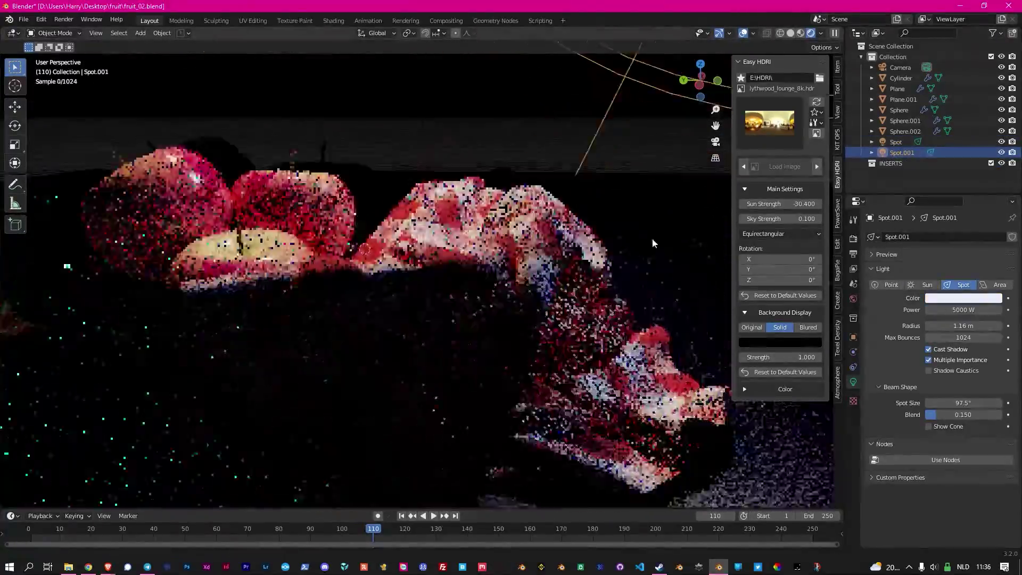
{"action": "scroll", "coordinate": [653, 238], "scroll_direction": "down", "scroll_amount": 2}
{"action": "left_click", "coordinate": [901, 67]}
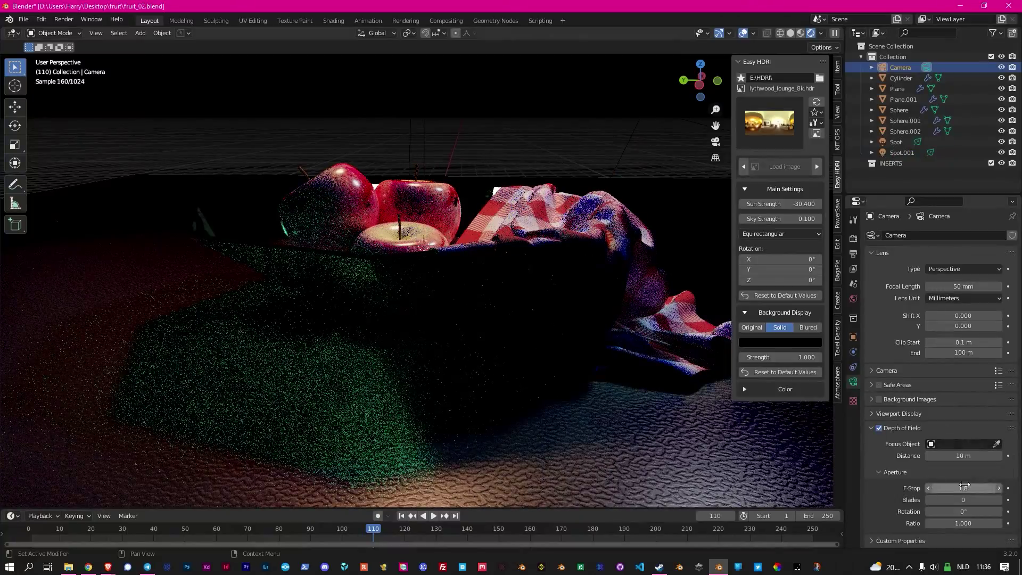
Enable camera depth of field focused on Sphere.001 at F-stop 0.5.
{"action": "left_click", "coordinate": [325, 197]}
{"action": "middle_click_drag", "start_coordinate": [456, 164], "coordinate": [515, 146]}
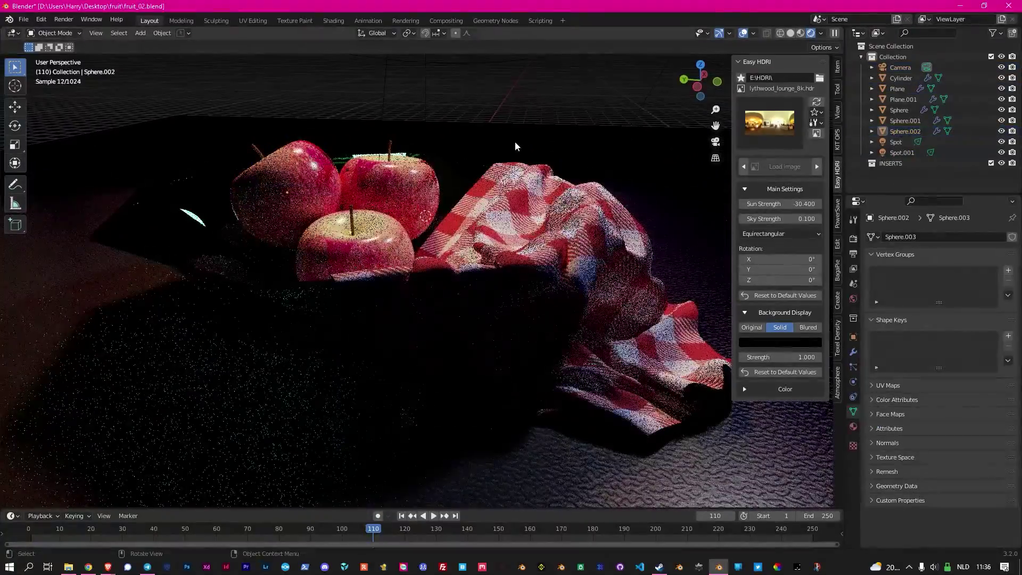
{"action": "key", "text": "ctrl+z"}
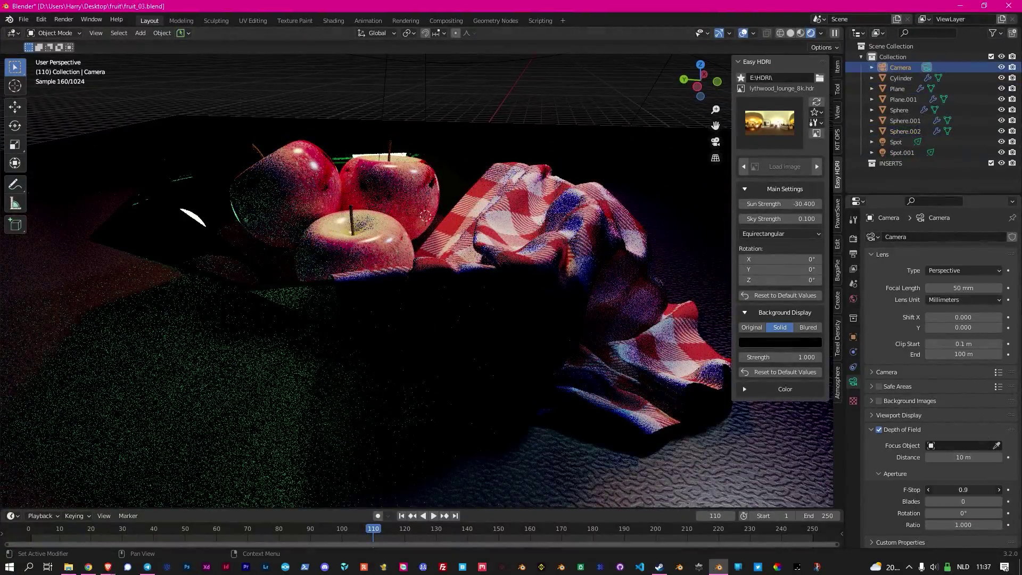
{"action": "left_click", "coordinate": [928, 489]}
{"action": "key", "text": "KP_0"}
{"action": "left_click", "coordinate": [996, 445]}
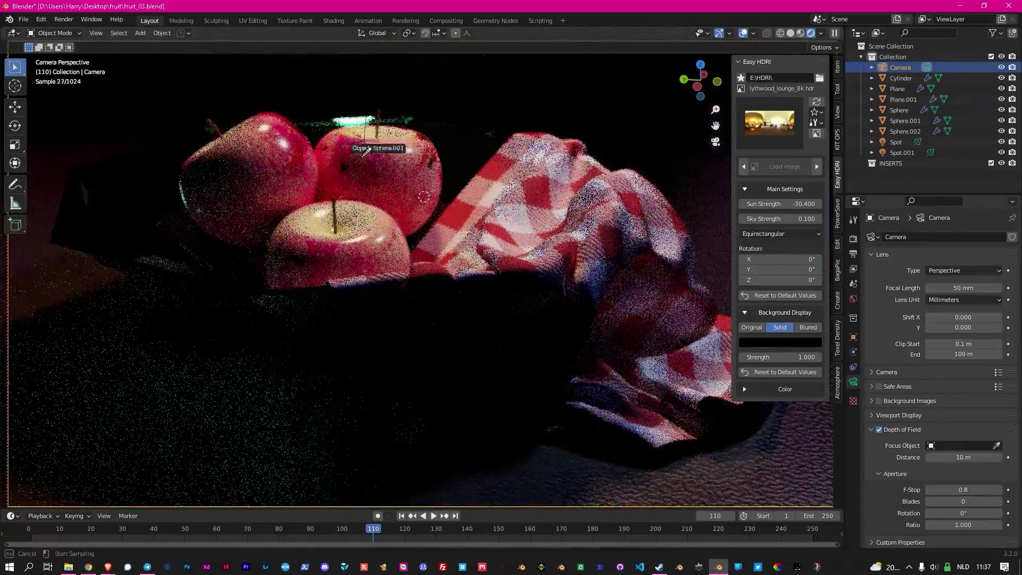
{"action": "left_click", "coordinate": [366, 152]}
{"action": "left_click", "coordinate": [929, 489]}
{"action": "left_click", "coordinate": [928, 490]}
{"action": "left_click", "coordinate": [928, 489]}
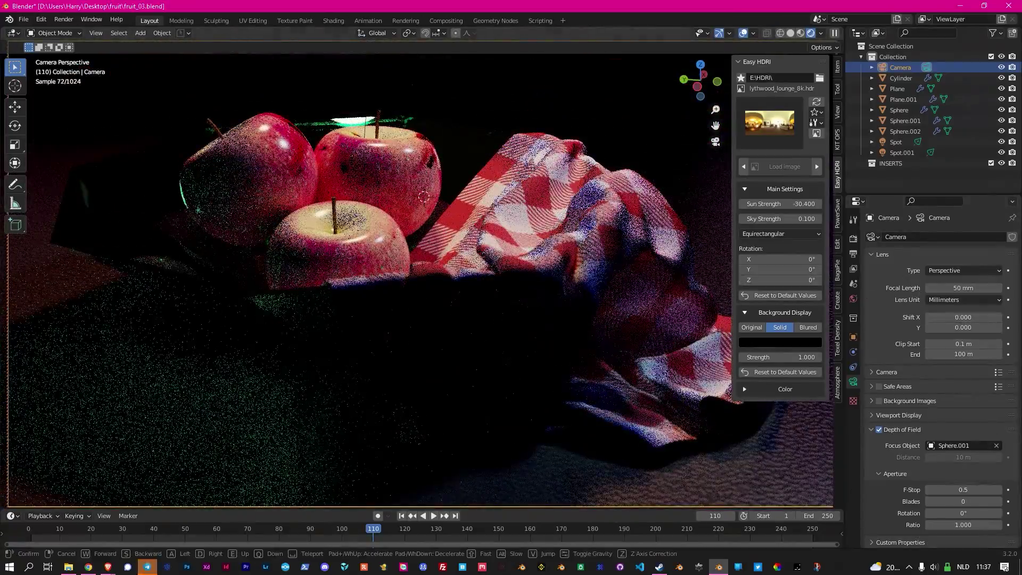
Raise the floor's cw-scale to 6 and adjust the viewport max samples.
{"action": "left_click", "coordinate": [532, 452]}
{"action": "left_click_drag", "start_coordinate": [832, 56], "coordinate": [482, 159]}
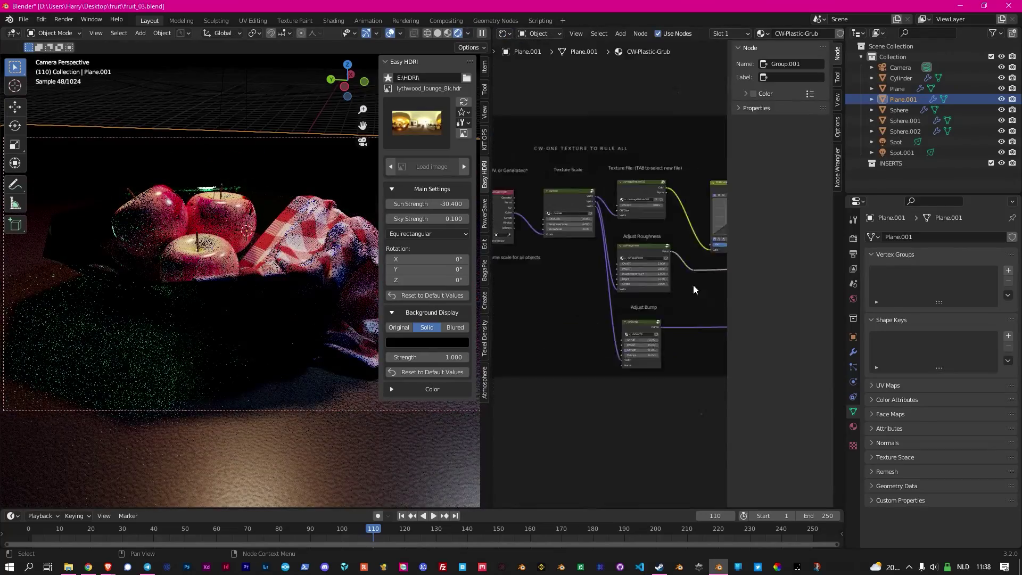
{"action": "scroll", "coordinate": [694, 290], "scroll_direction": "up", "scroll_amount": 3}
{"action": "left_click", "coordinate": [853, 238]}
{"action": "left_click", "coordinate": [941, 323]}
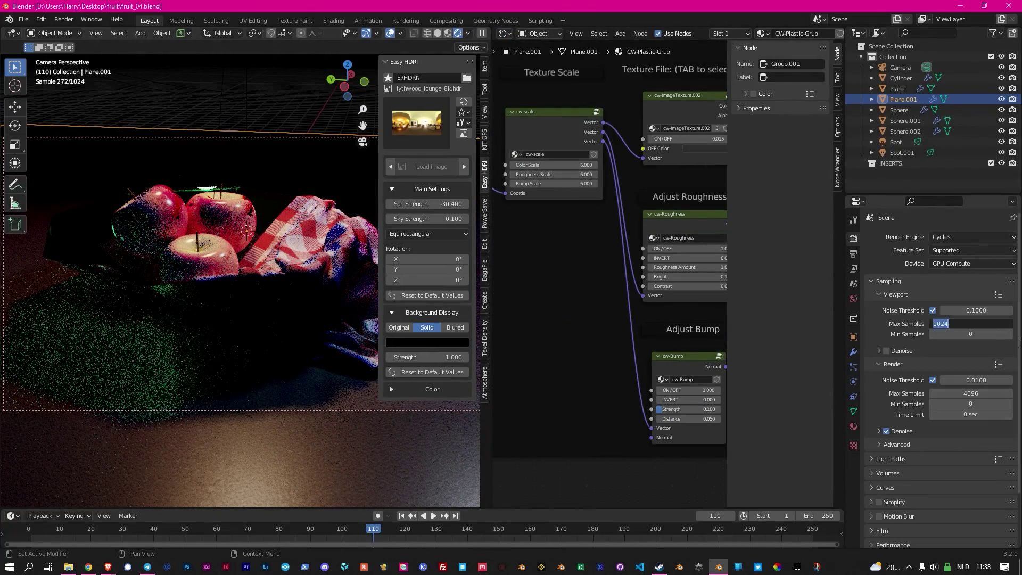
Render the current frame in Cycles with F12.
{"action": "key", "text": "F12"}
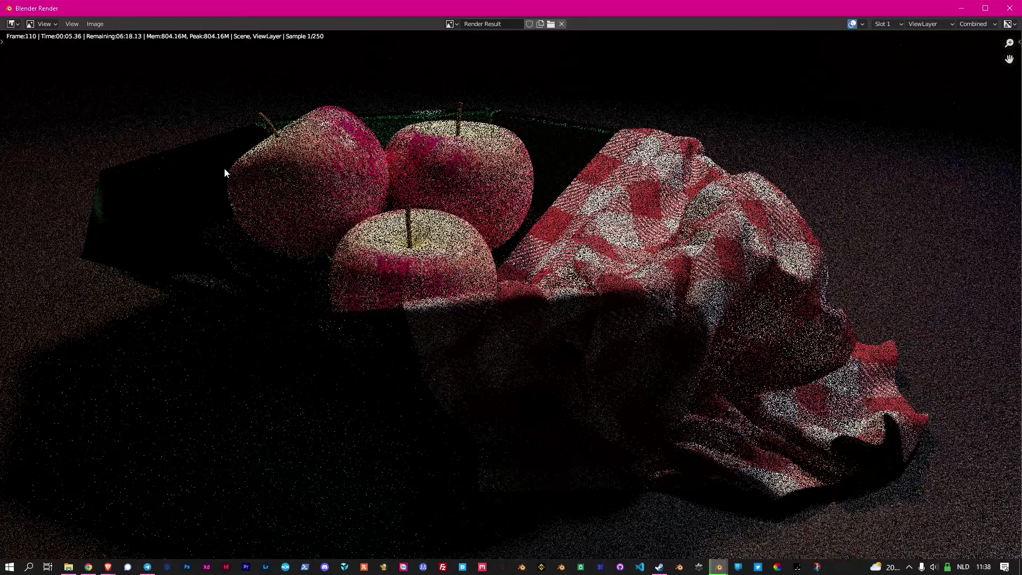